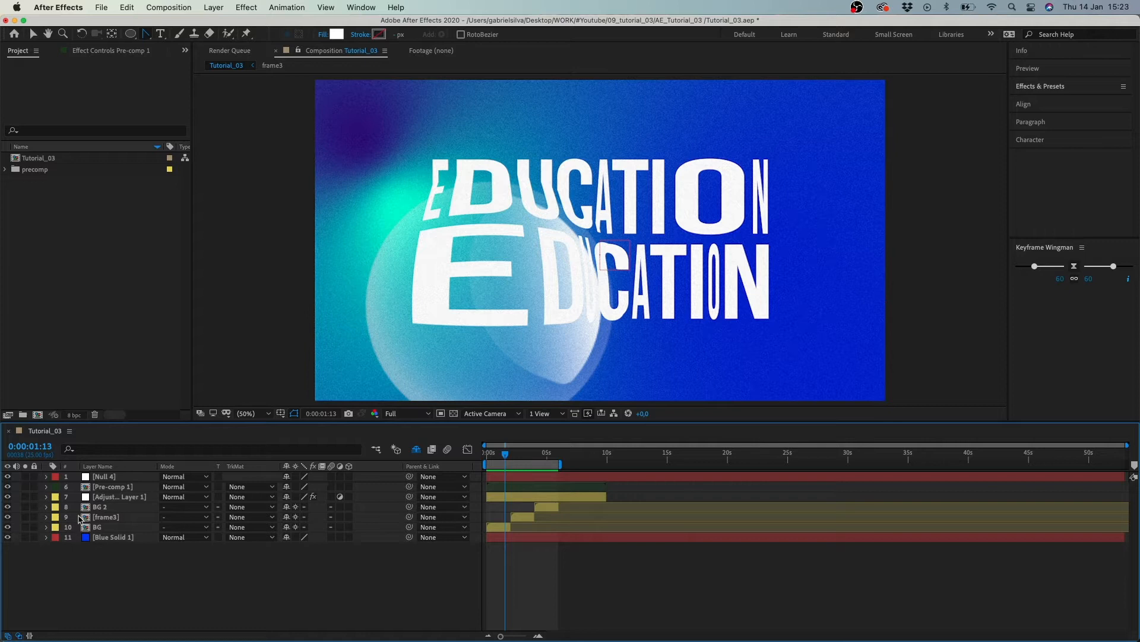
Hide all existing layers and draw a white circle as a new shape layer near the middle of the composition
left_click_drag(7, 479, 6, 532)
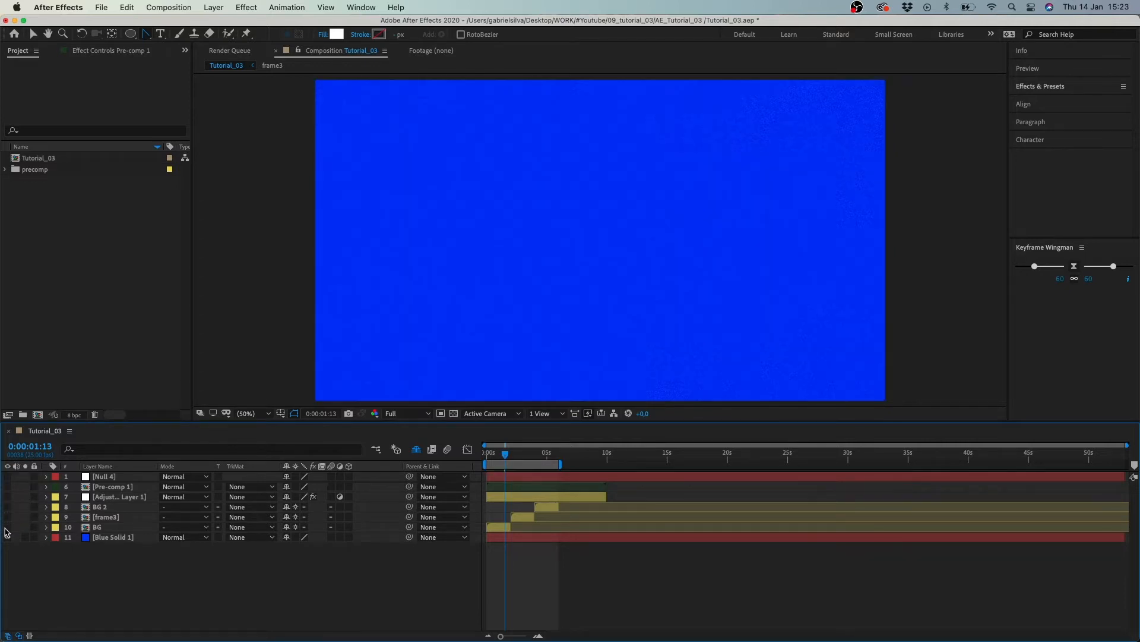
left_click(8, 536)
left_click(131, 34)
left_click(174, 60)
left_click_drag(501, 148, 679, 326)
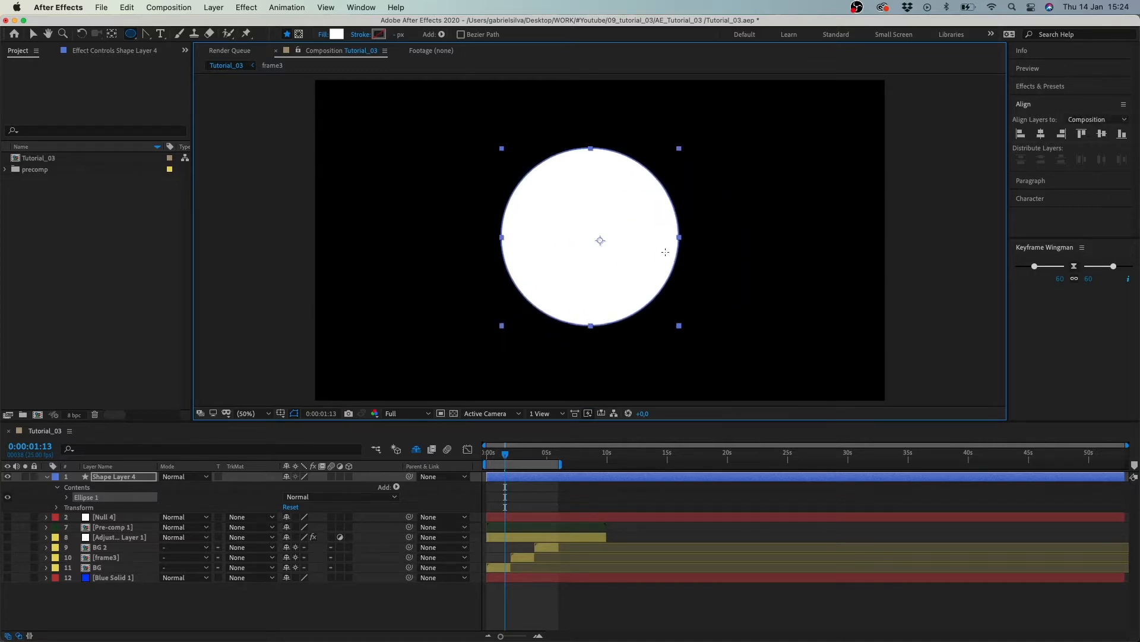
Center the circle's anchor point, align the circle horizontally and vertically to the composition, and enlarge it
left_click(111, 33)
left_click(1041, 134)
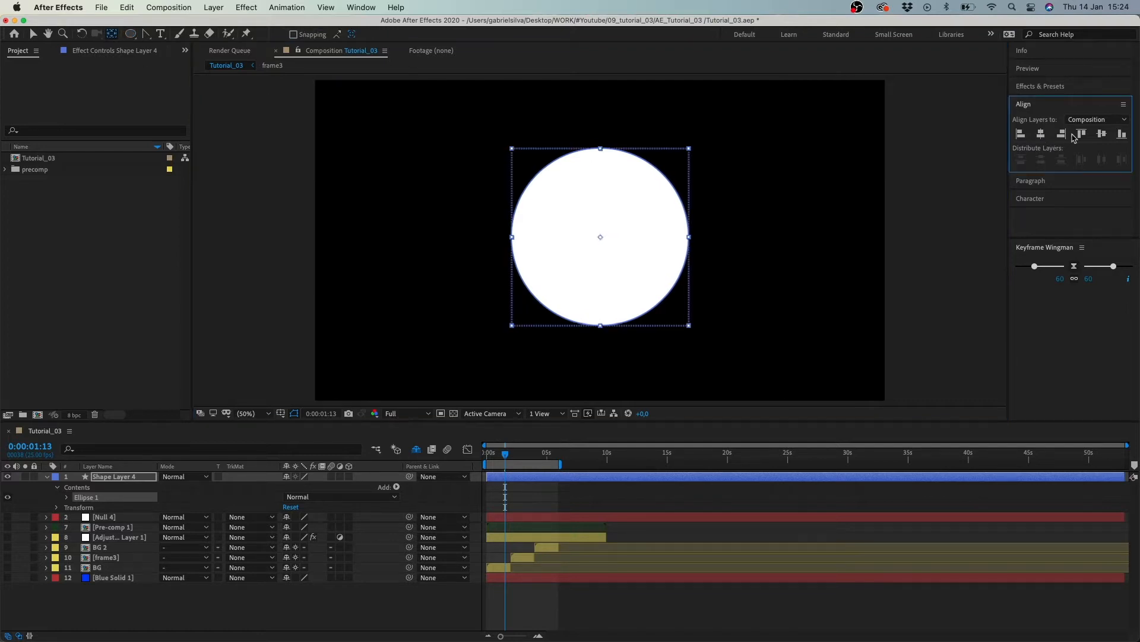
left_click(1102, 134)
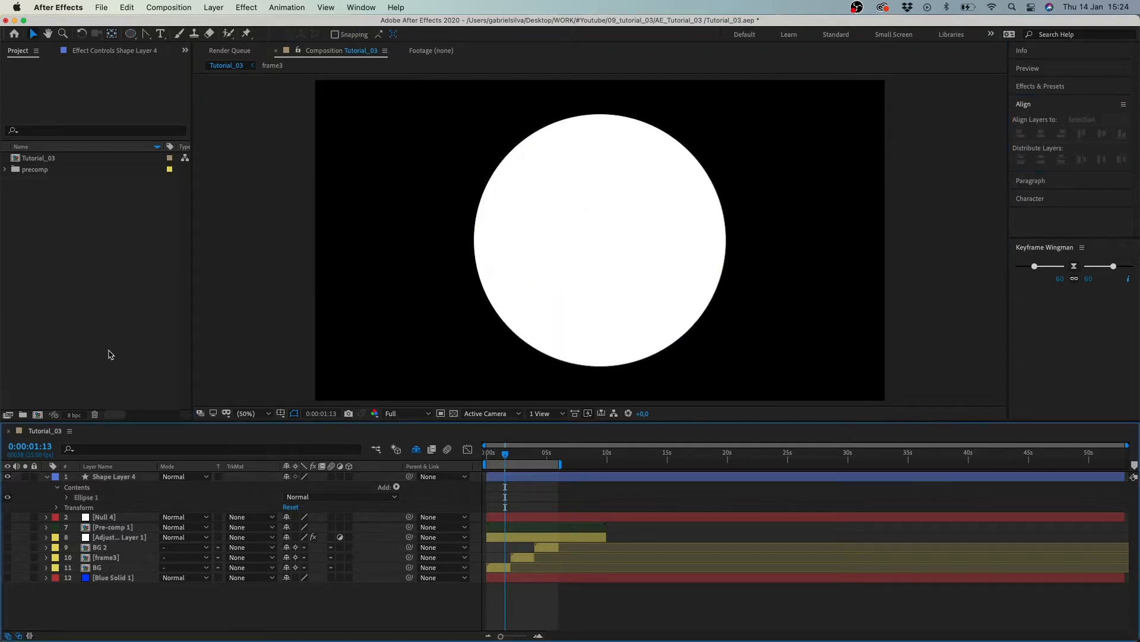
Delete the solid fill from Ellipse 1 in the new circle's shape layer
left_click(67, 478)
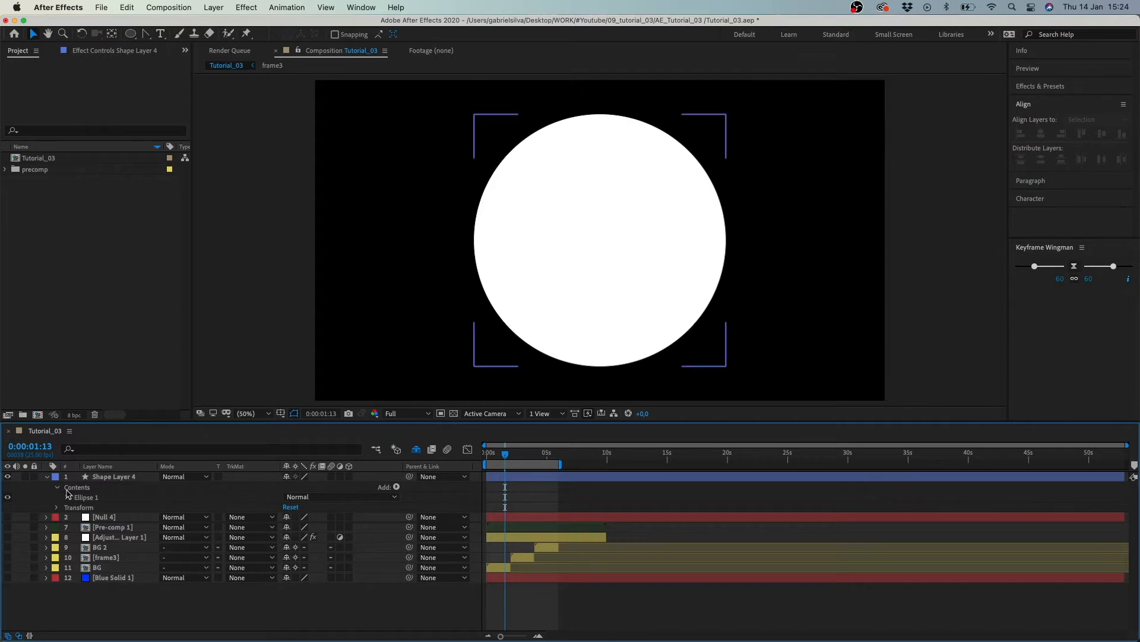
left_click(68, 497)
left_click(93, 528)
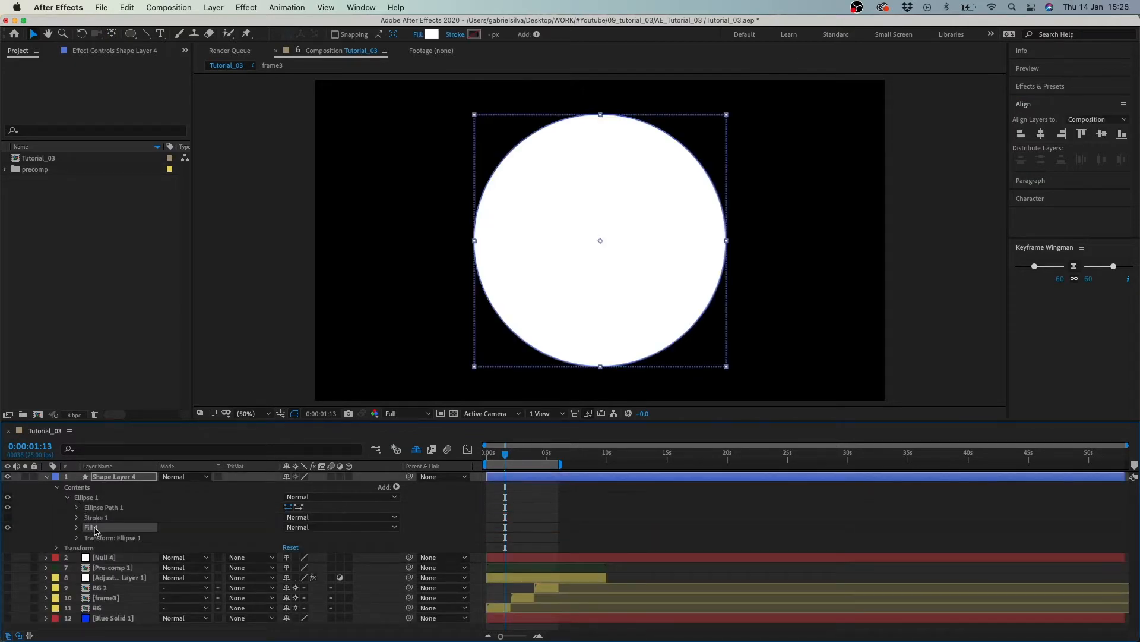
key("Delete")
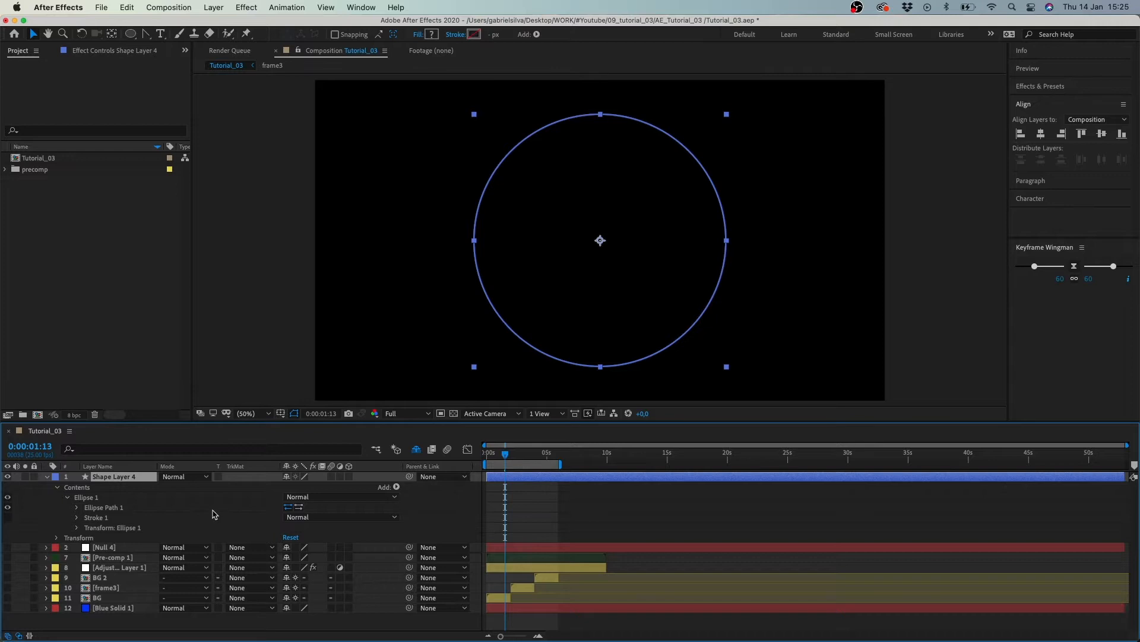
Add a Gradient Fill to the circle's shape layer and set its type to Radial
left_click(397, 486)
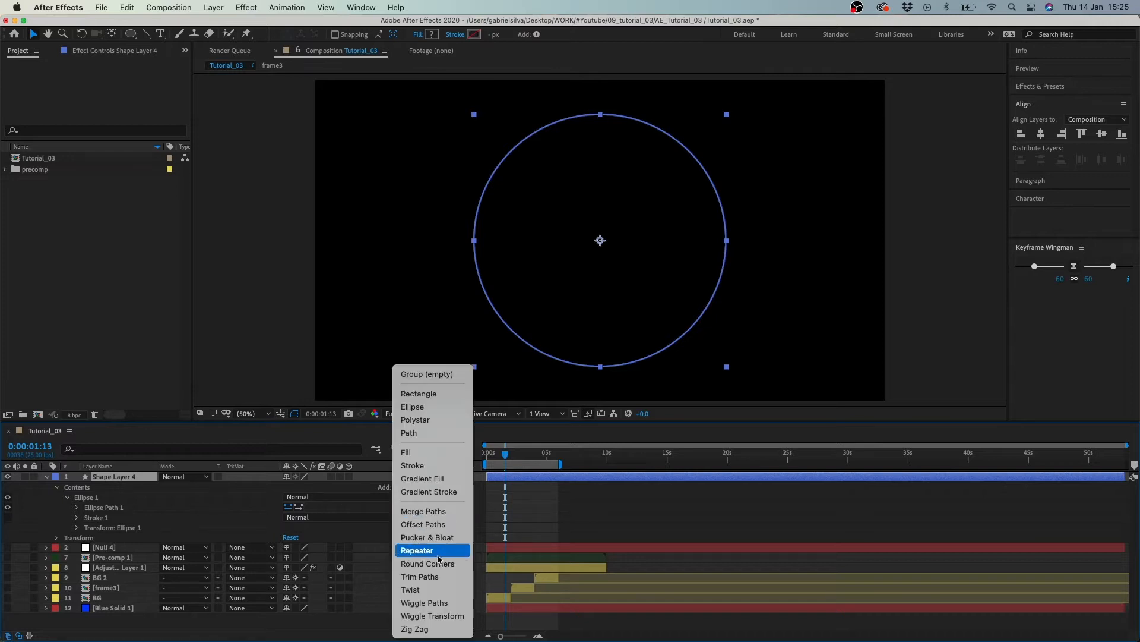
left_click(442, 479)
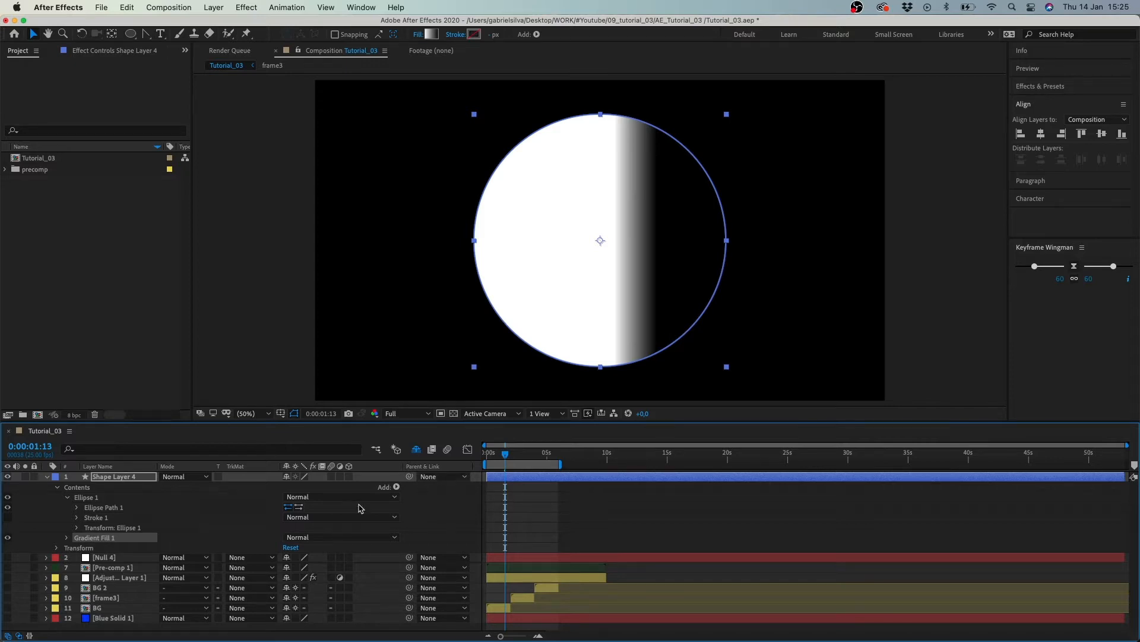
left_click(67, 537)
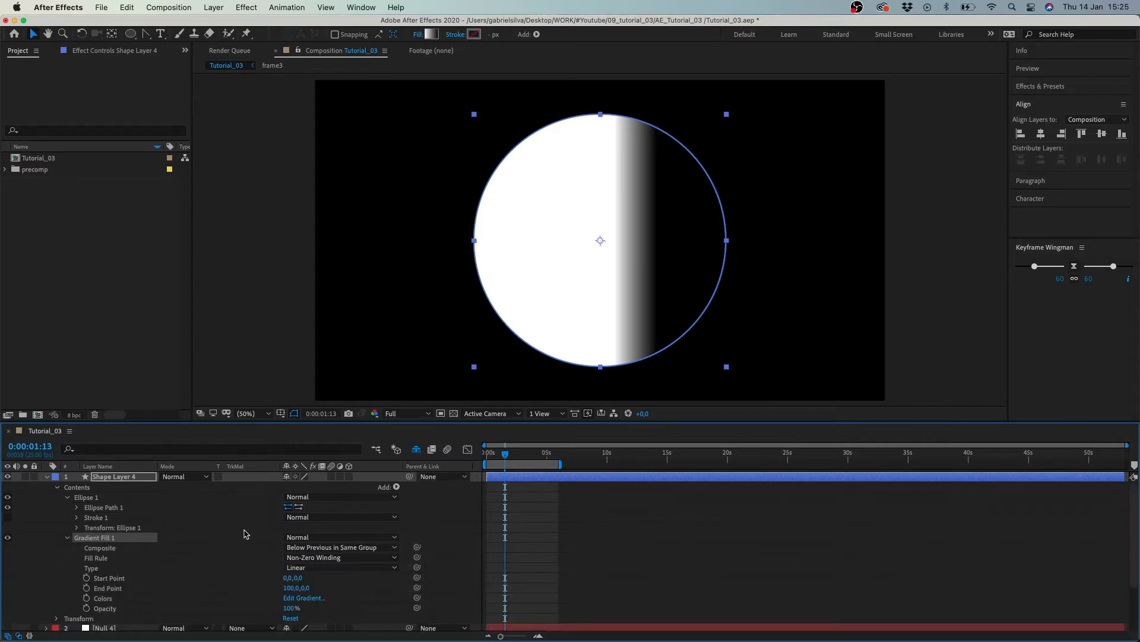
scroll(247, 535, "down", 3)
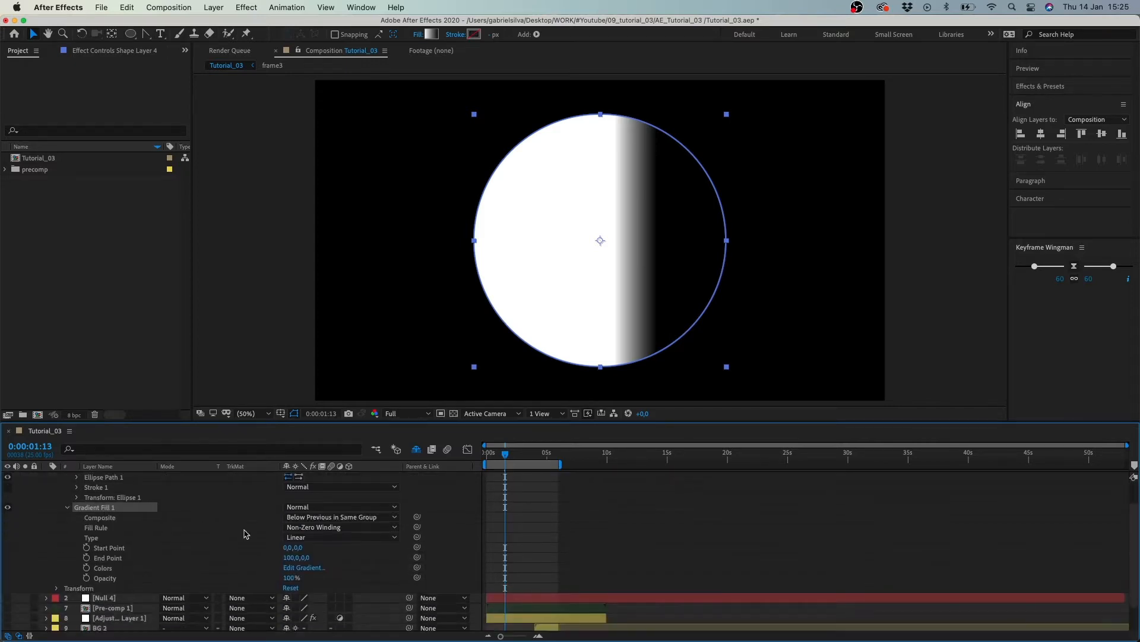
left_click(309, 537)
left_click(320, 566)
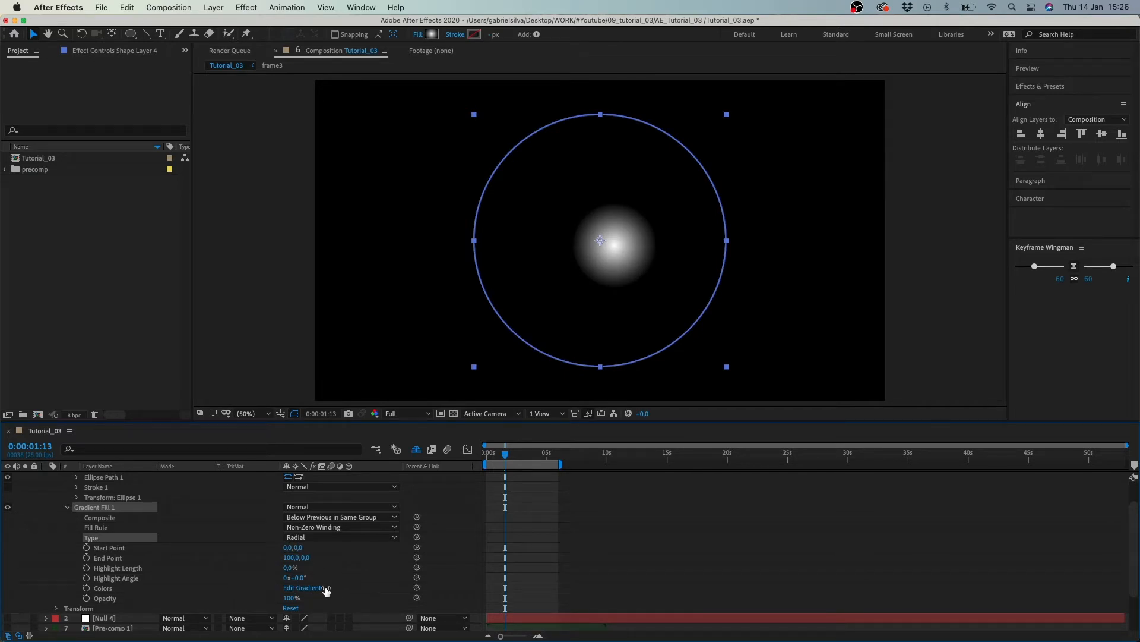
Change the end color stop of the circle's radial gradient from black to white, FFFFFF
left_click(321, 587)
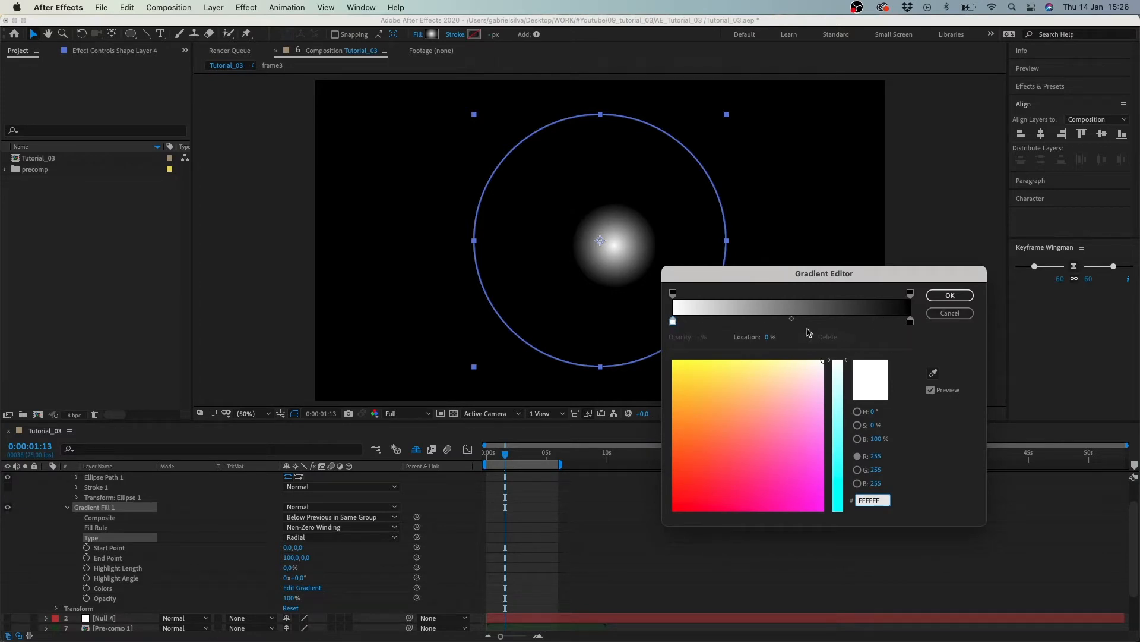
left_click(912, 323)
left_click_drag(801, 387, 845, 327)
left_click(842, 360)
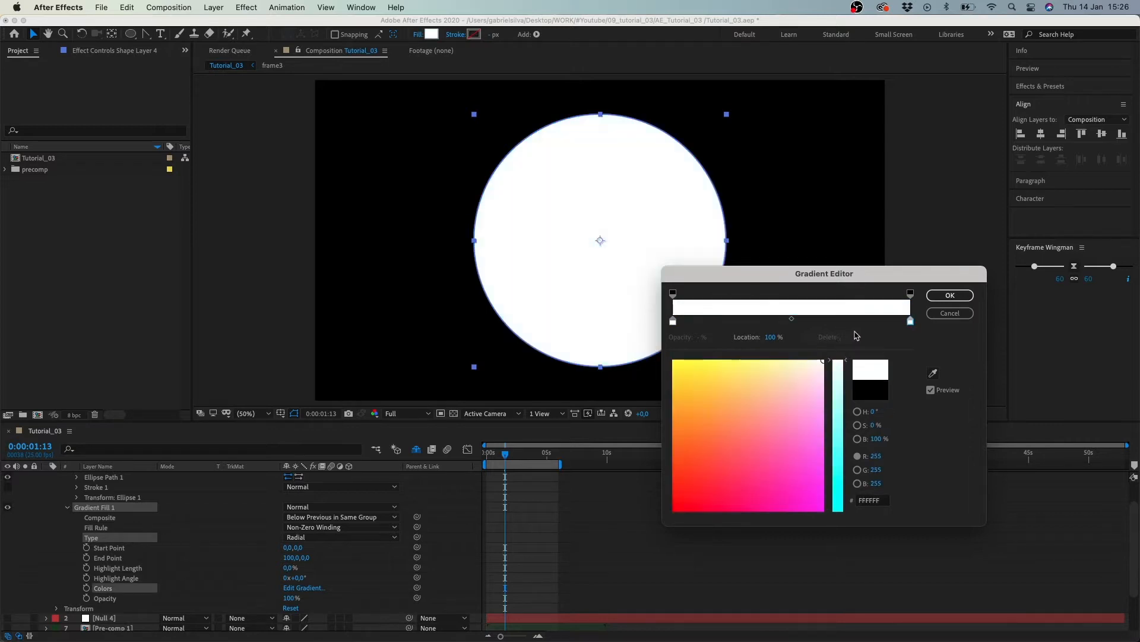
Set the gradient's starting opacity stop to 0%, shift the opacity midpoint toward the opaque end, and accept the gradient
left_click(673, 294)
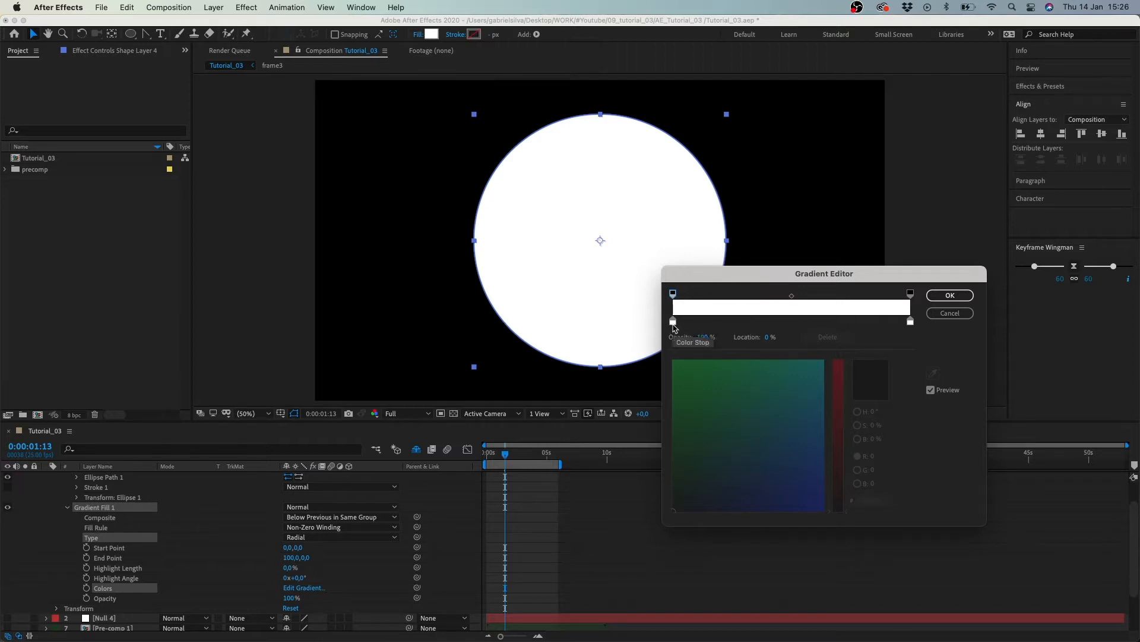
left_click(706, 337)
type("0")
key("Return")
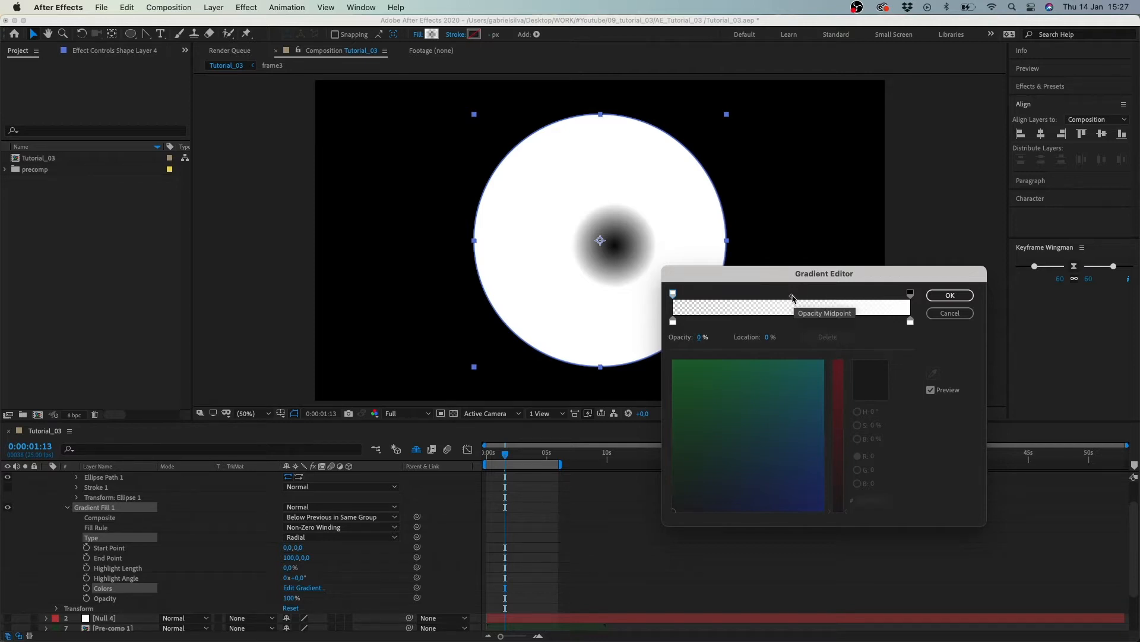
left_click(792, 296)
left_click_drag(793, 297, 872, 306)
left_click(940, 297)
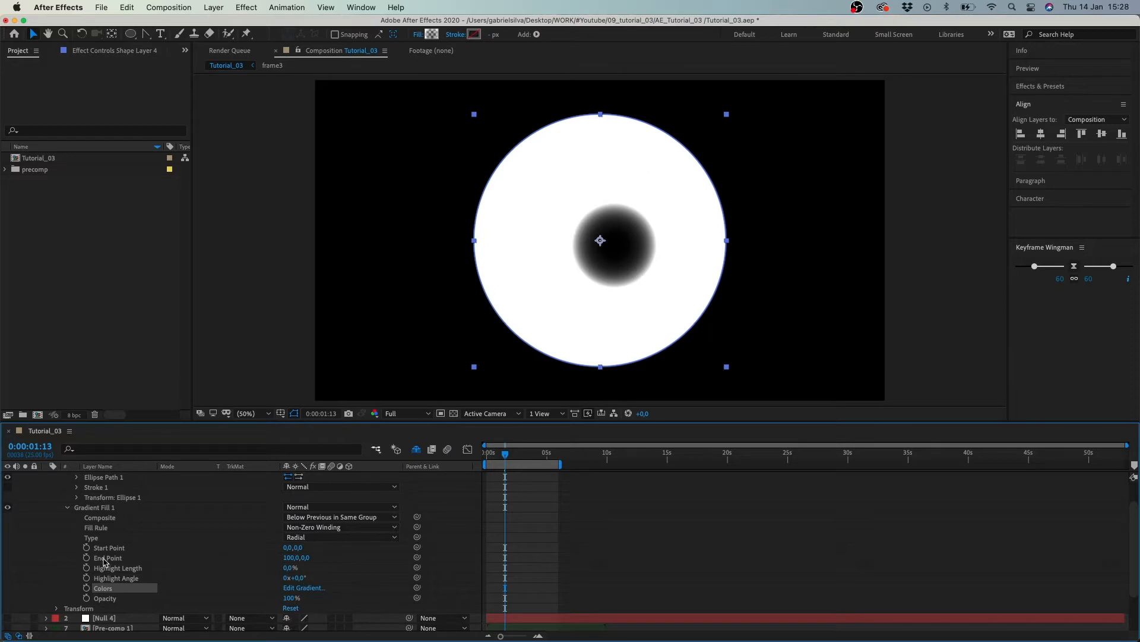
Set the gradient's End Point to about 319,0 and its Start Point to about -39,0 for a soft glow around the rim
left_click_drag(288, 558, 393, 526)
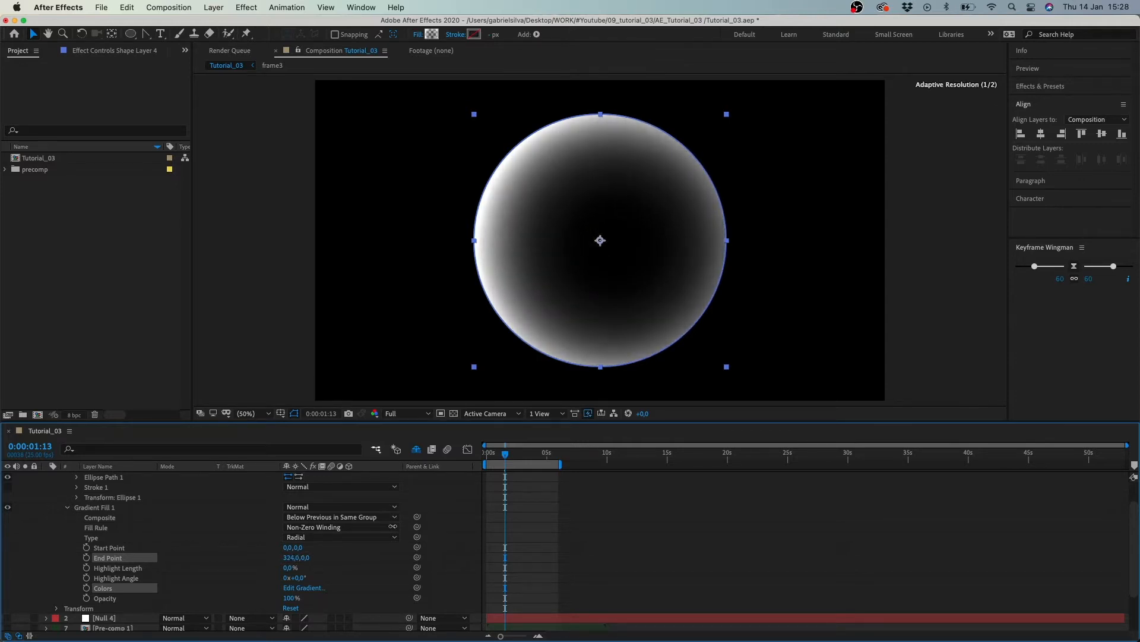
mouse_move(284, 547)
left_mouse_down()
mouse_move(261, 547)
mouse_move(291, 561)
mouse_move(280, 557)
mouse_move(297, 546)
mouse_move(280, 547)
mouse_move(295, 547)
left_mouse_up()
left_click(517, 346)
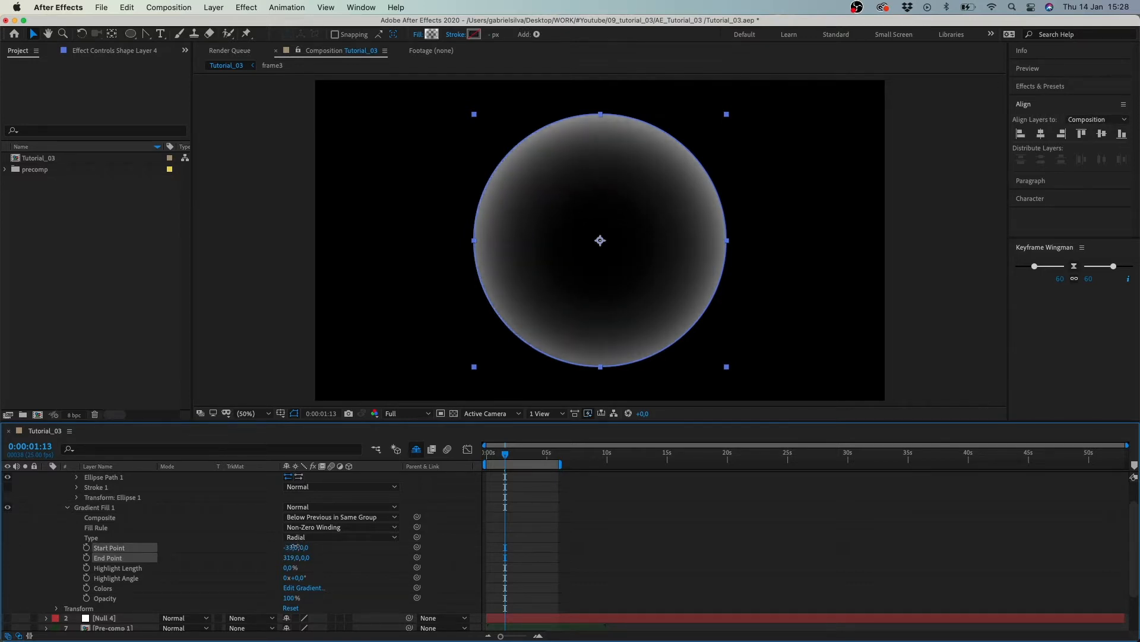
left_click(292, 547)
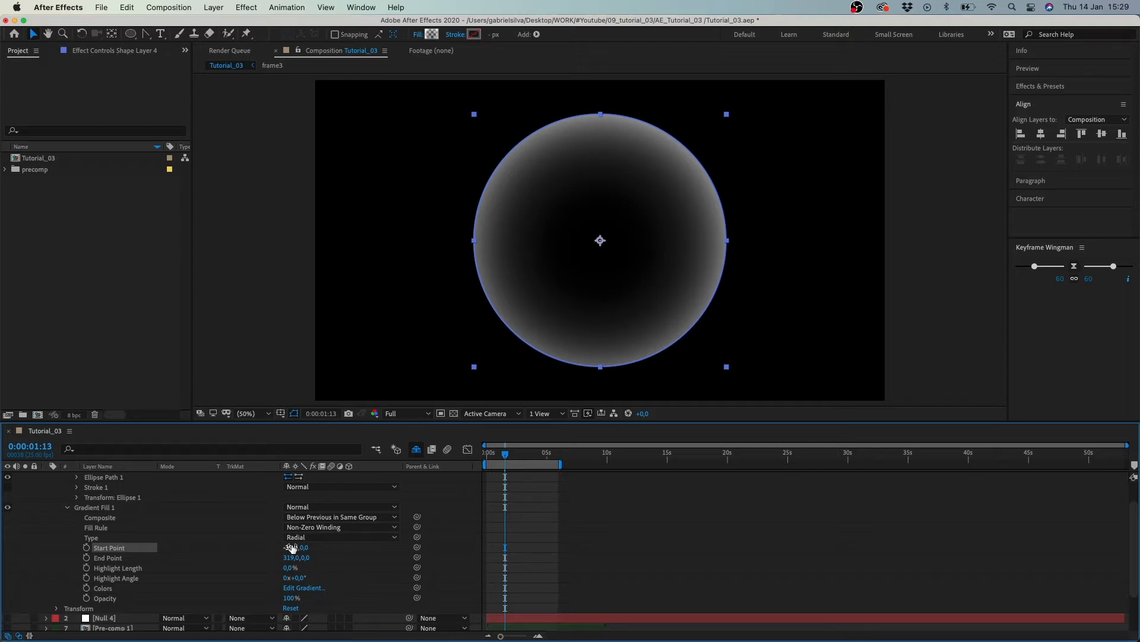
Duplicate the gradient circle layer and scale the copy down to about 129.3%
scroll(126, 537, "up", 2)
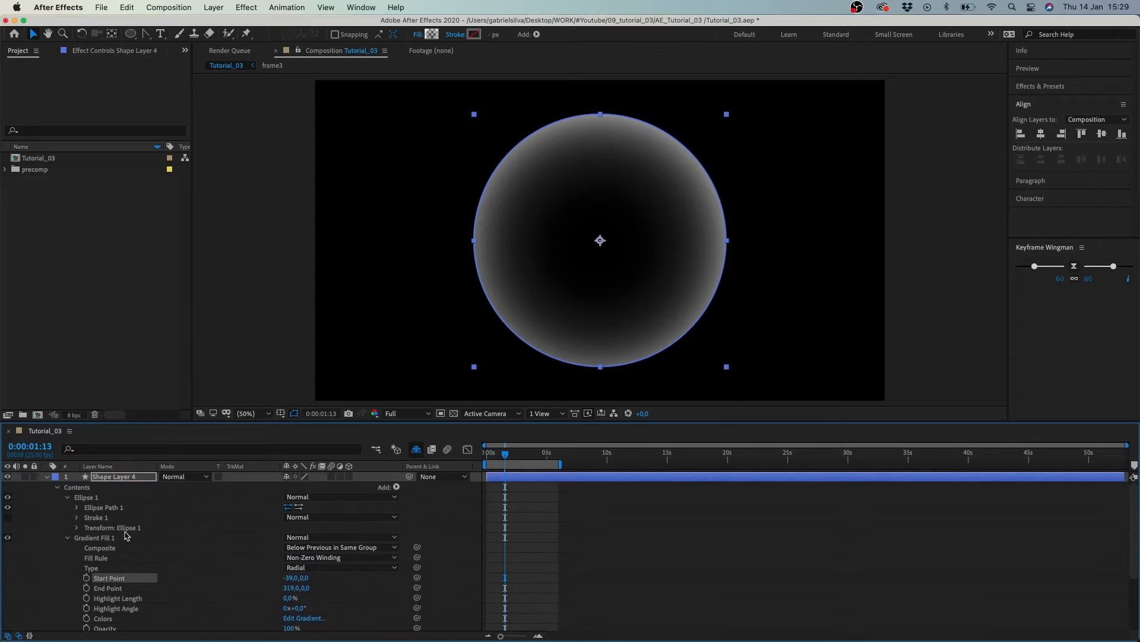
left_click(47, 477)
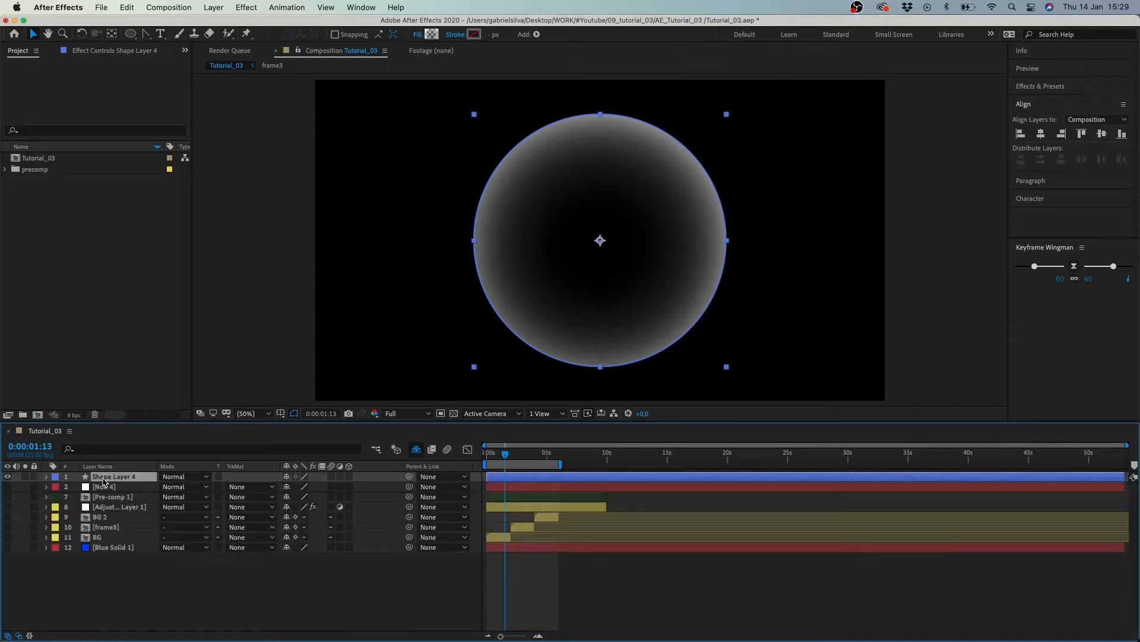
key("super+d")
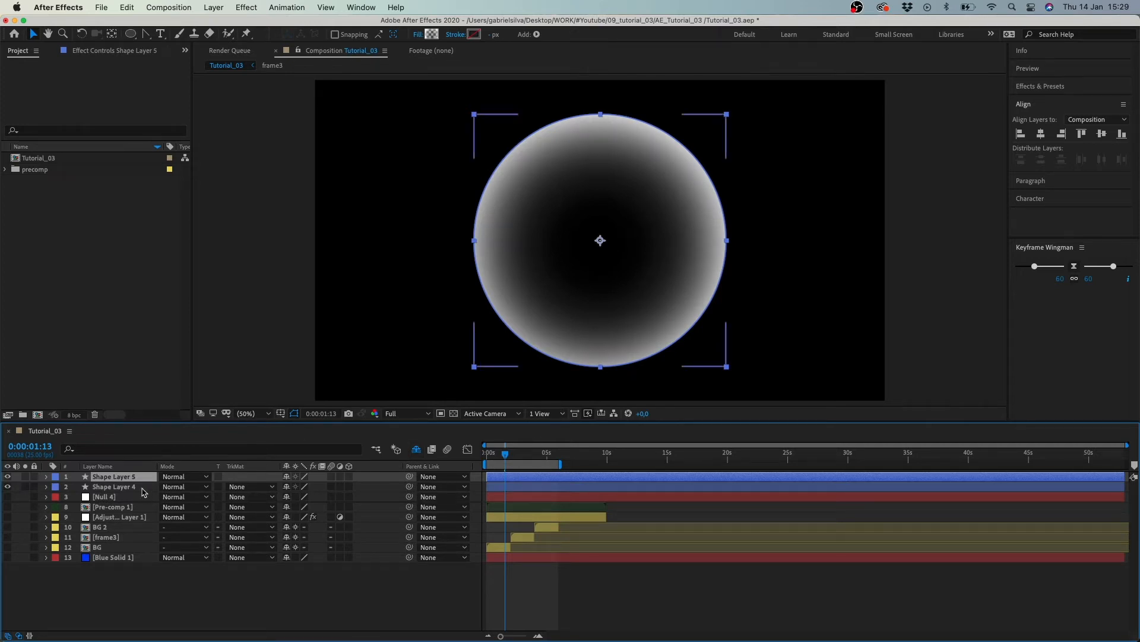
key("s")
left_click_drag(305, 489, 320, 487)
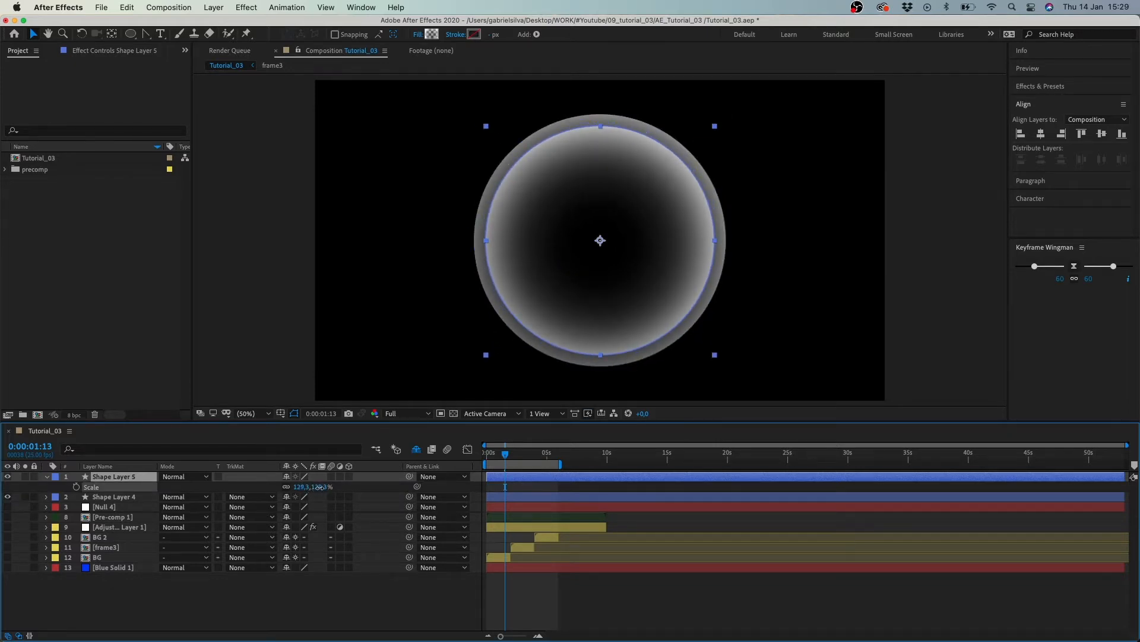
left_click(533, 311)
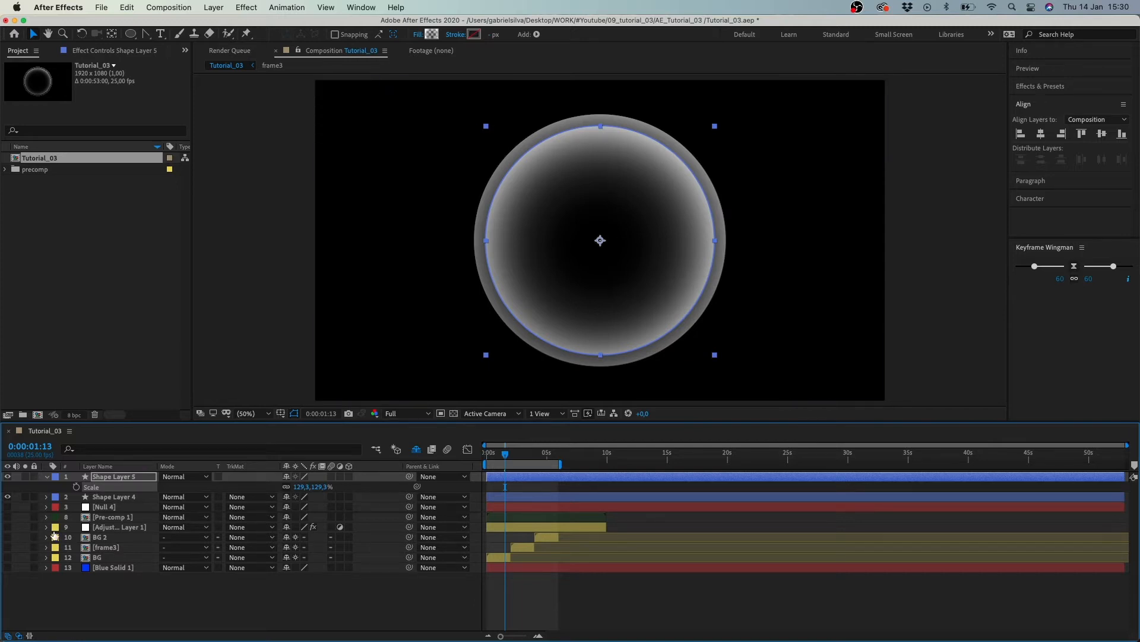
Show Pre-comp 1 and solo it to examine the finished sphere's highlight, and hide it again
left_click(7, 517)
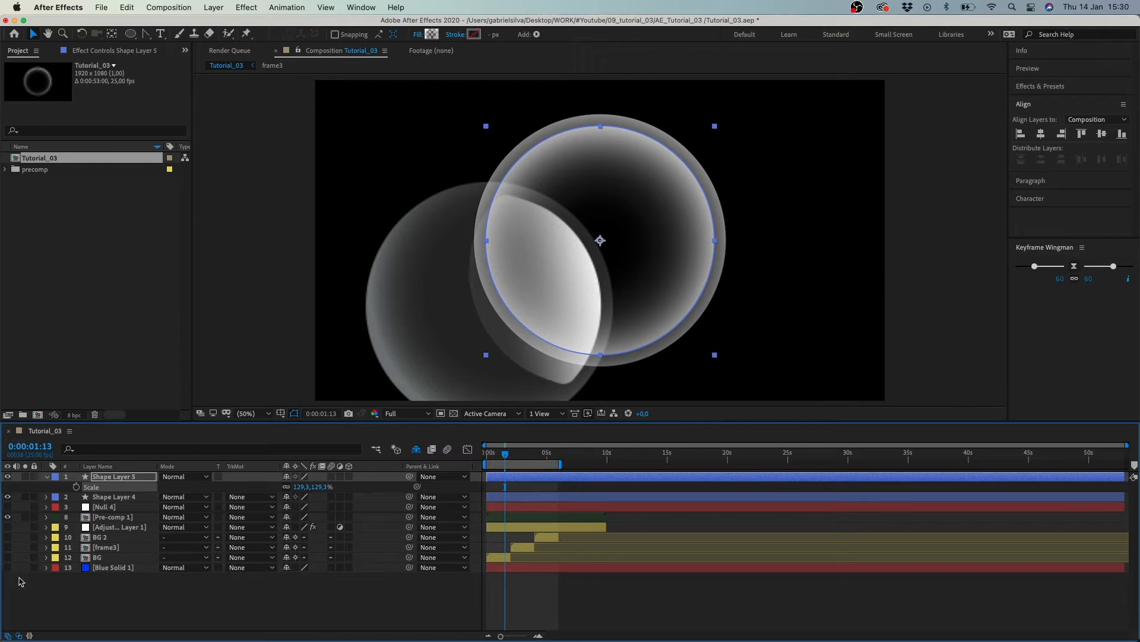
left_click(25, 517)
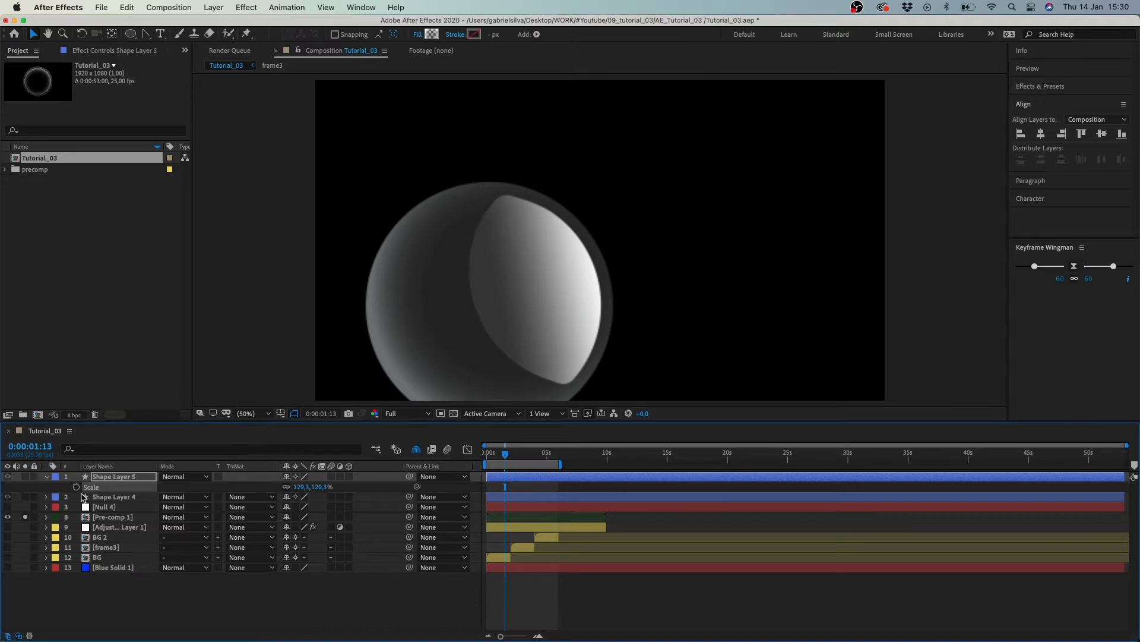
left_click(25, 517)
left_click(8, 516)
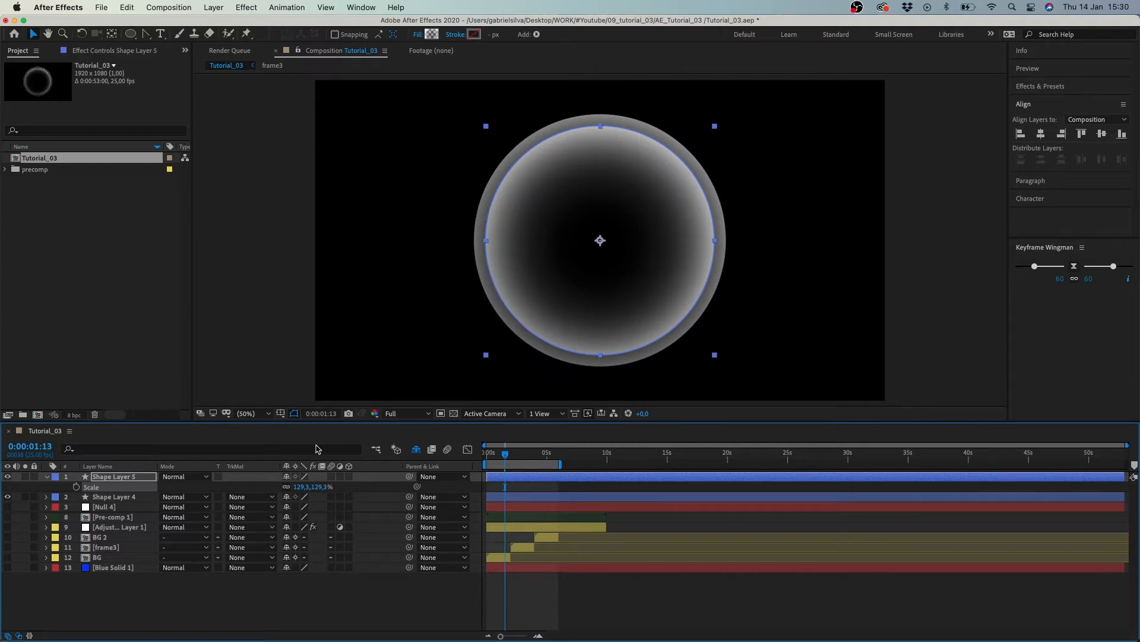
Draw a closed, curved Pen mask on the smaller circle layer that keeps only its right-hand part as a highlight, and deselect it
left_click_drag(146, 34, 194, 34)
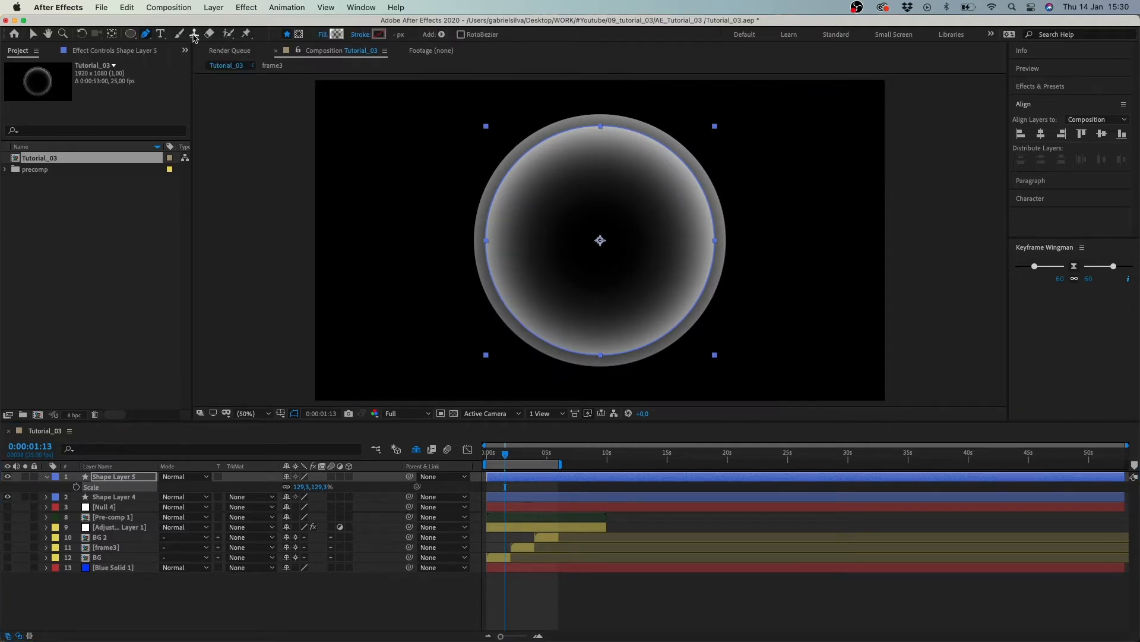
left_click(299, 35)
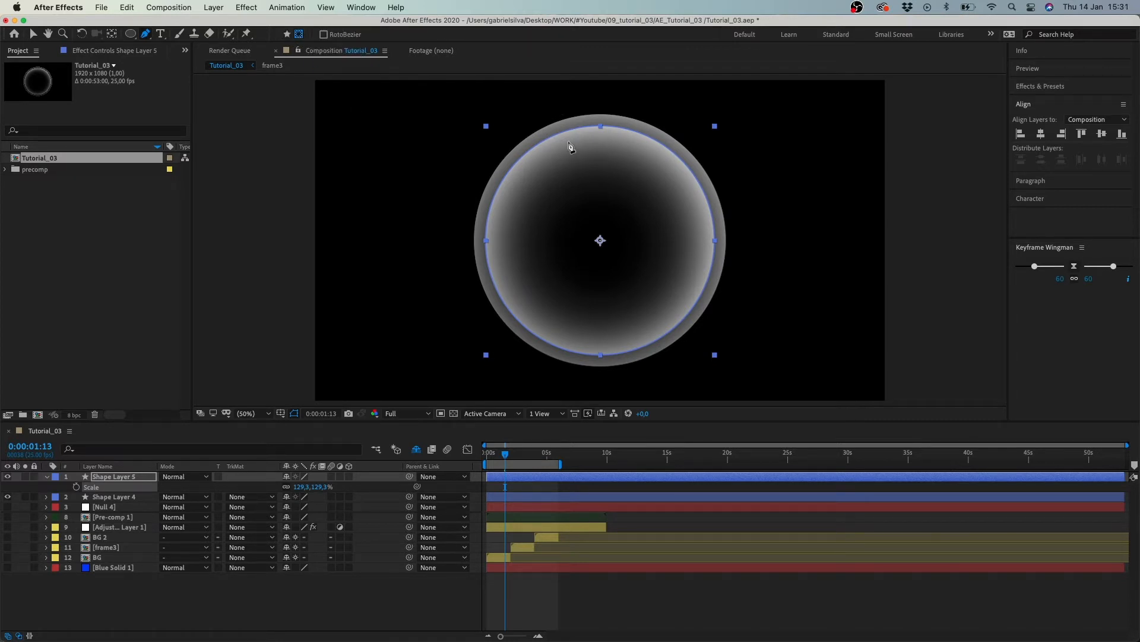
left_click_drag(698, 327, 851, 334)
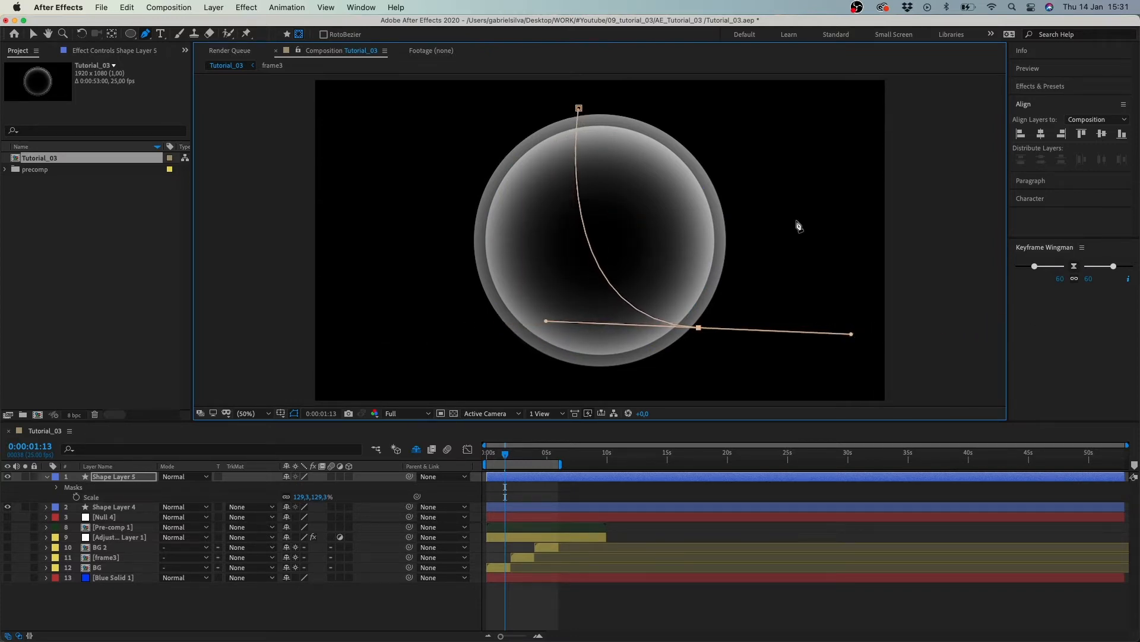
left_click_drag(703, 124, 628, 99)
left_click(580, 109)
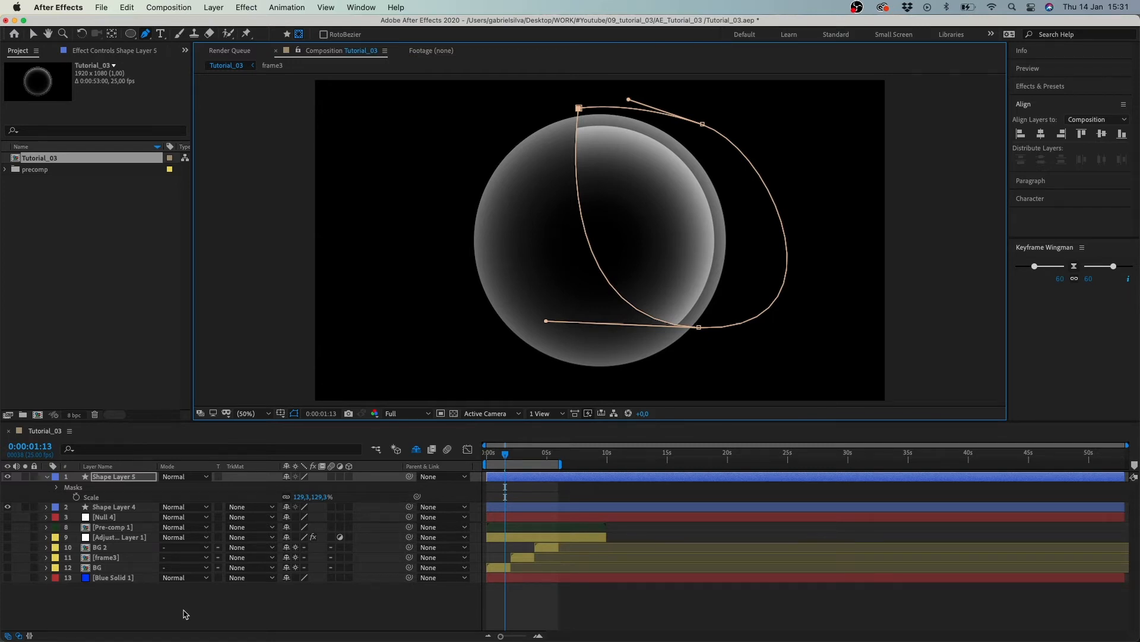
left_click(57, 487)
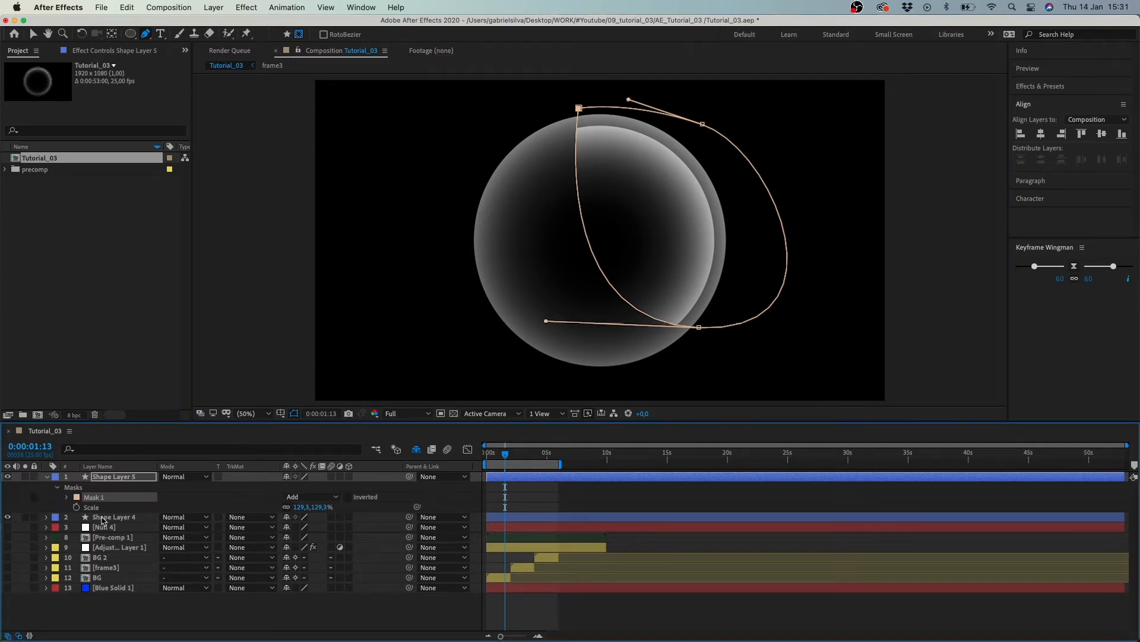
left_click(67, 497)
left_click(57, 487)
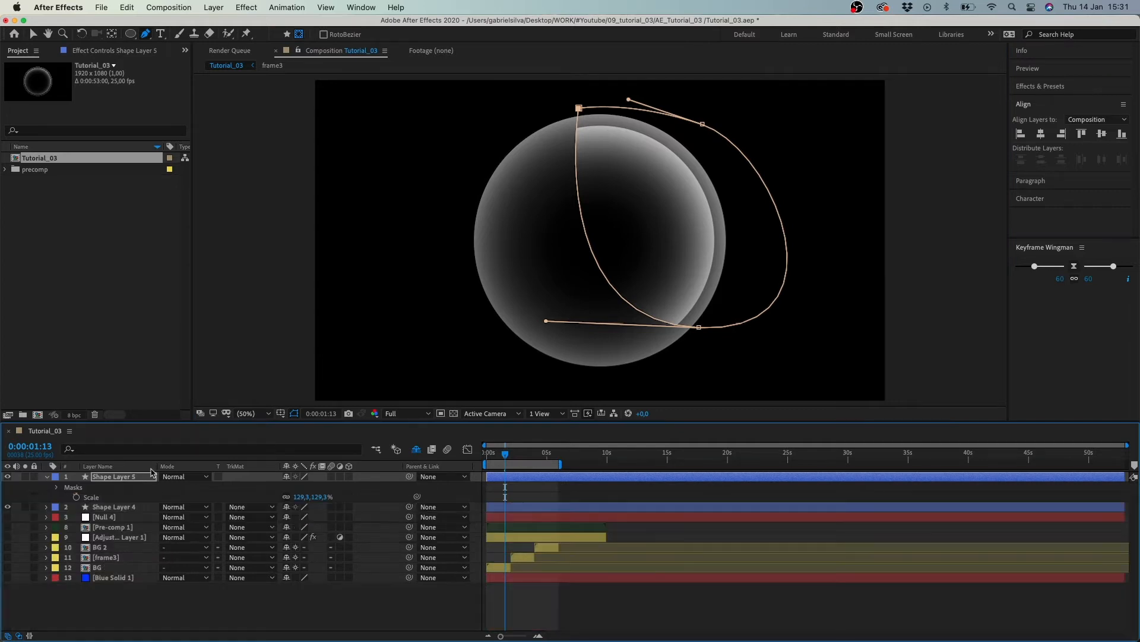
key("super+shift+a")
left_click(47, 476)
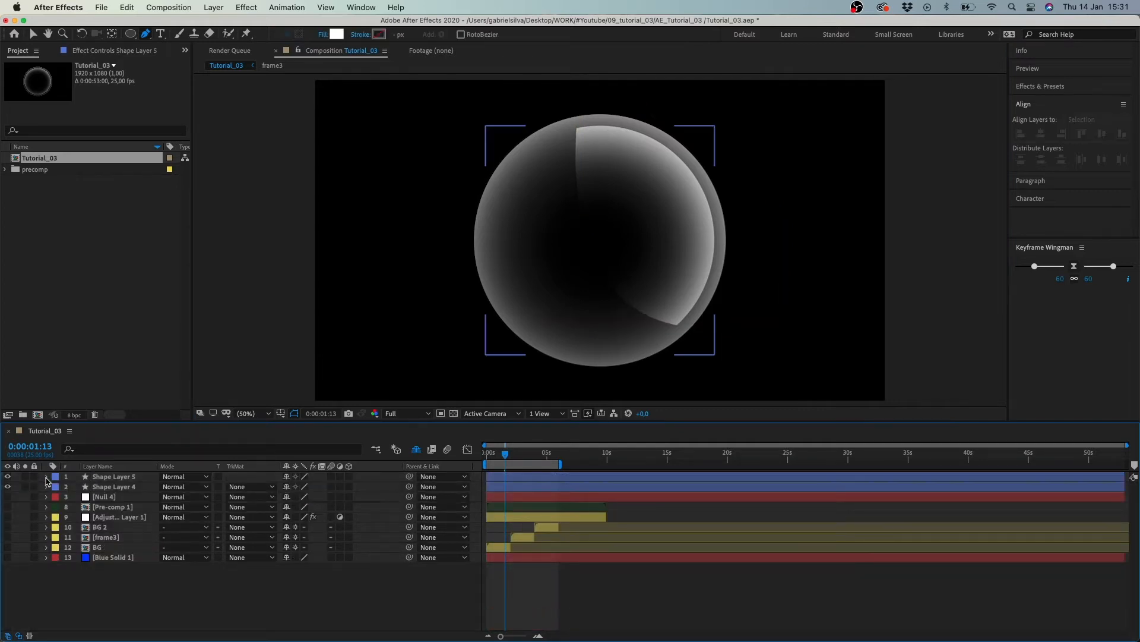
Change the gradient fill type of the masked highlight layer, Shape Layer 5, from radial to Linear
left_click(46, 477)
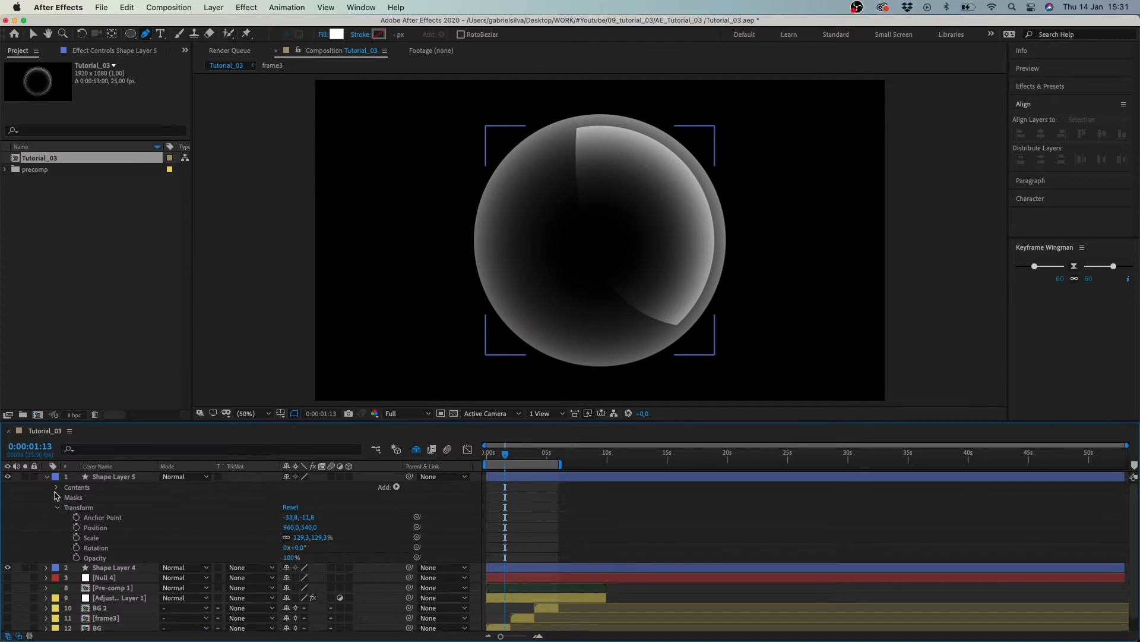
left_click(57, 487)
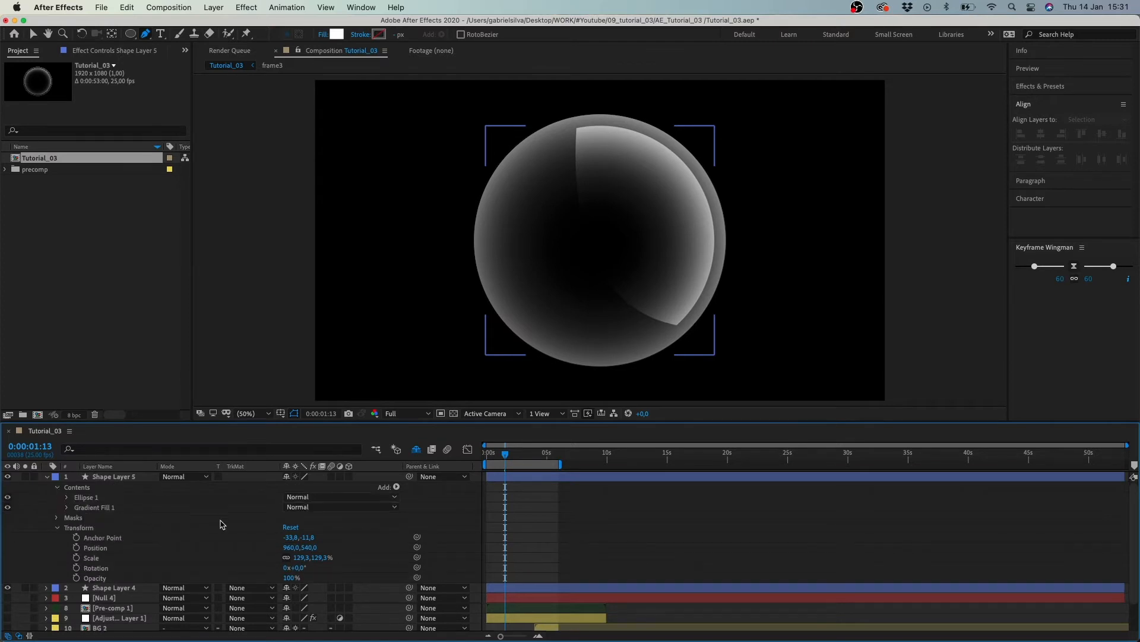
left_click(66, 507)
left_click(299, 538)
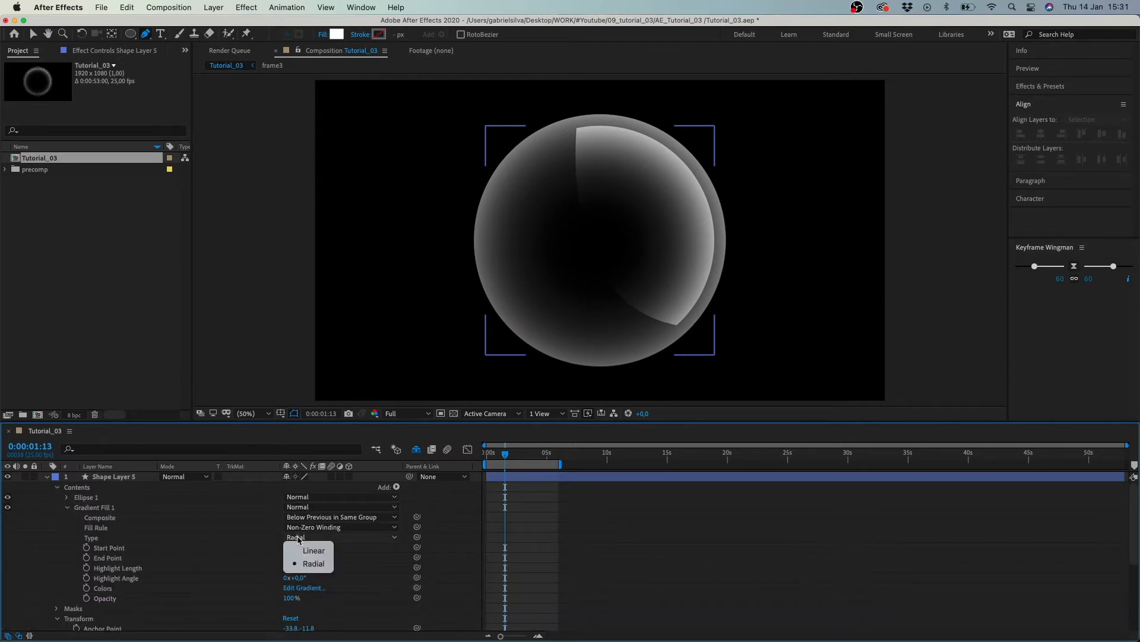
left_click(310, 551)
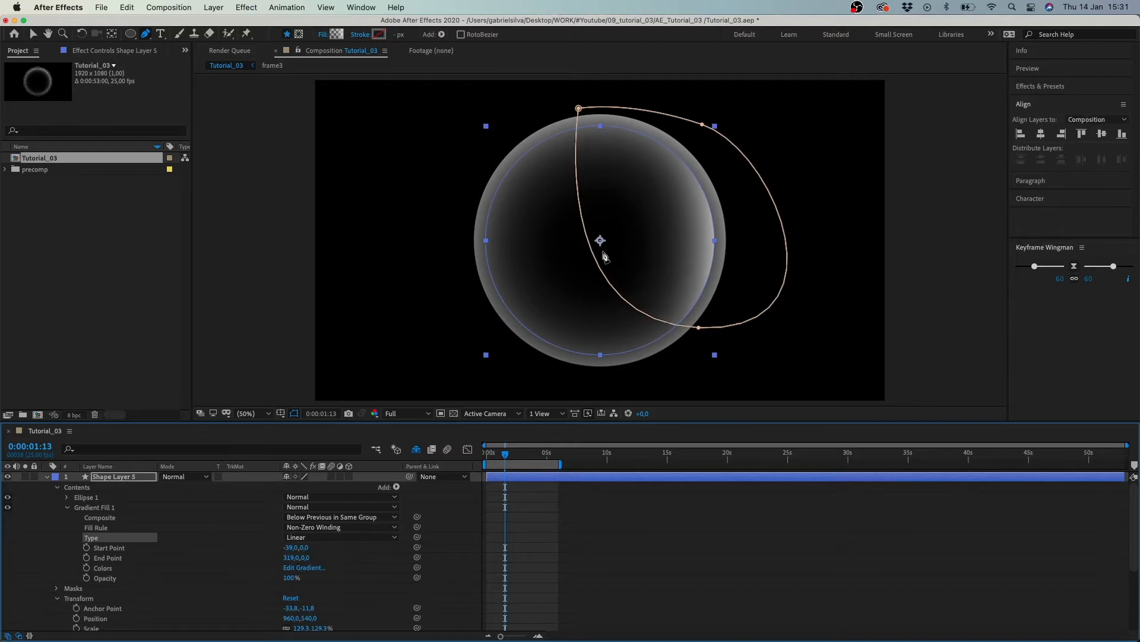
left_click(47, 477)
left_click(25, 506)
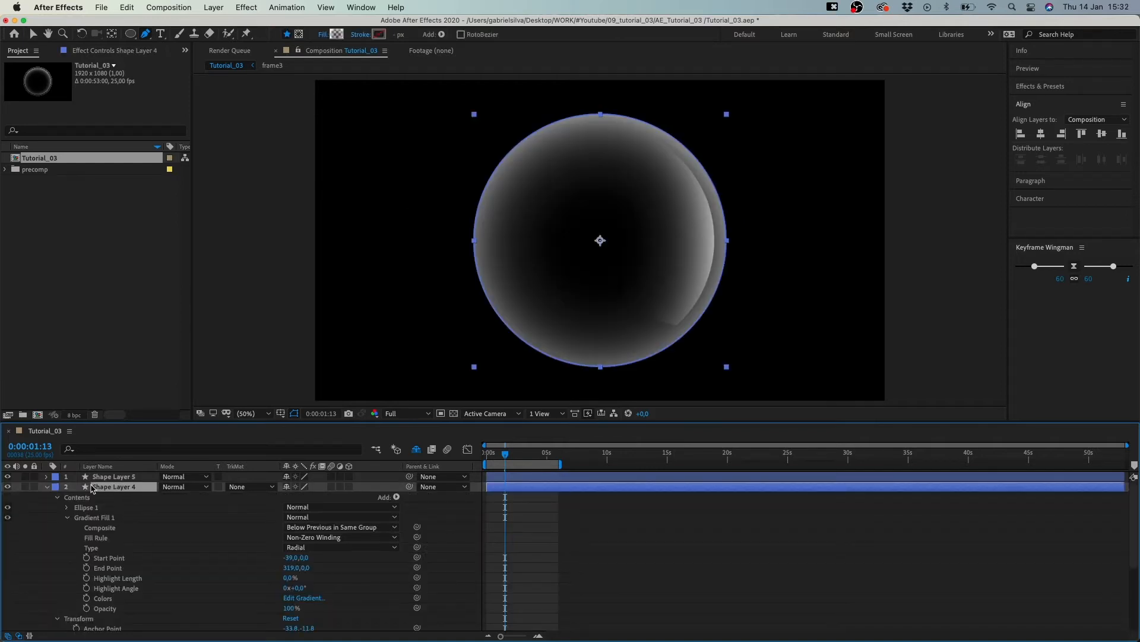
Lower the X values of the highlight gradient's End Point and Start Point so the glow brightens and fills the masked area
left_click(47, 487)
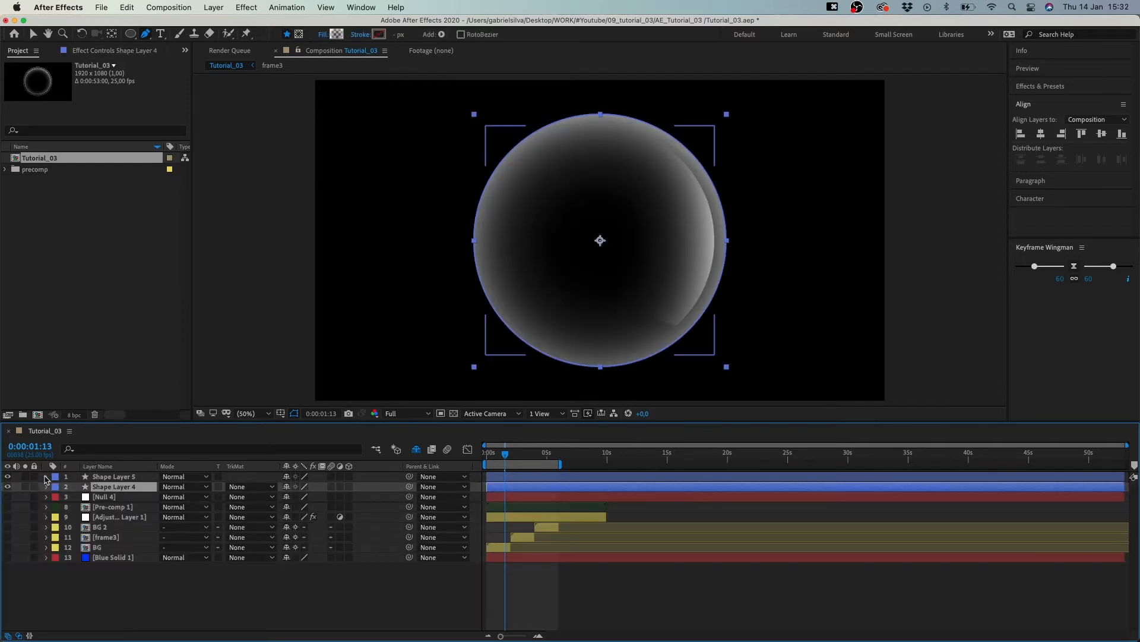
left_click(47, 476)
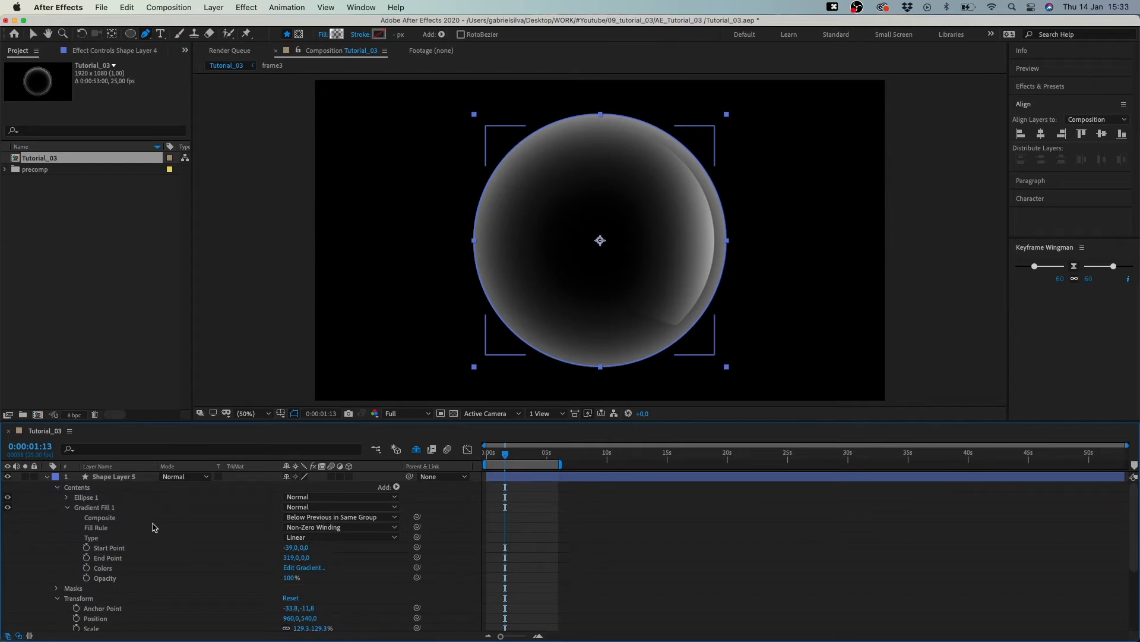
left_click_drag(290, 547, 270, 553)
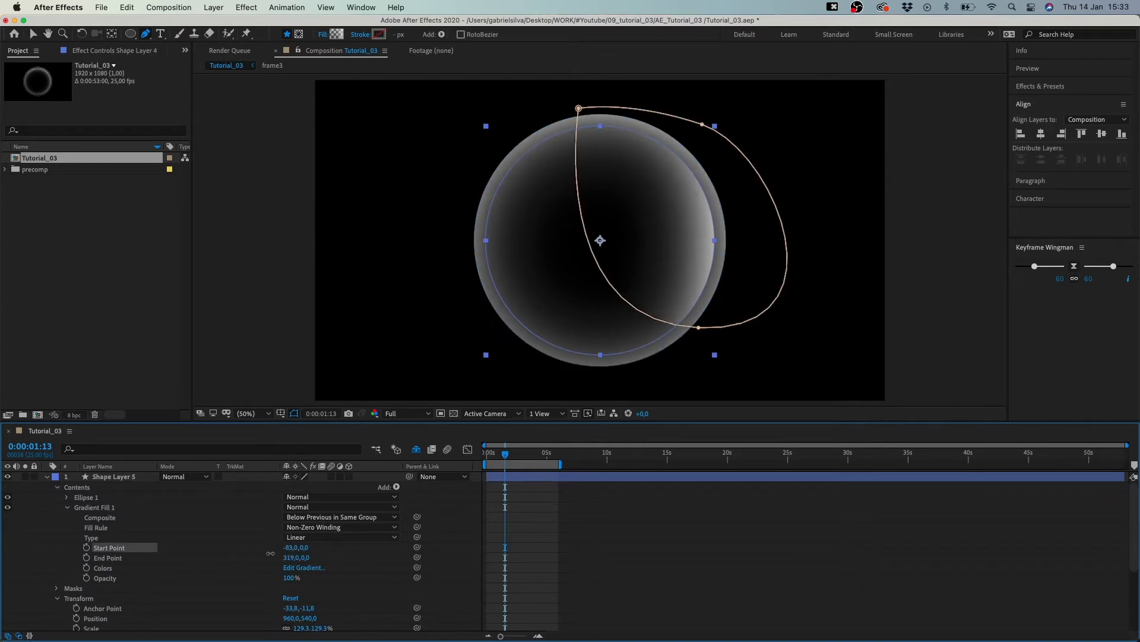
key("super+z")
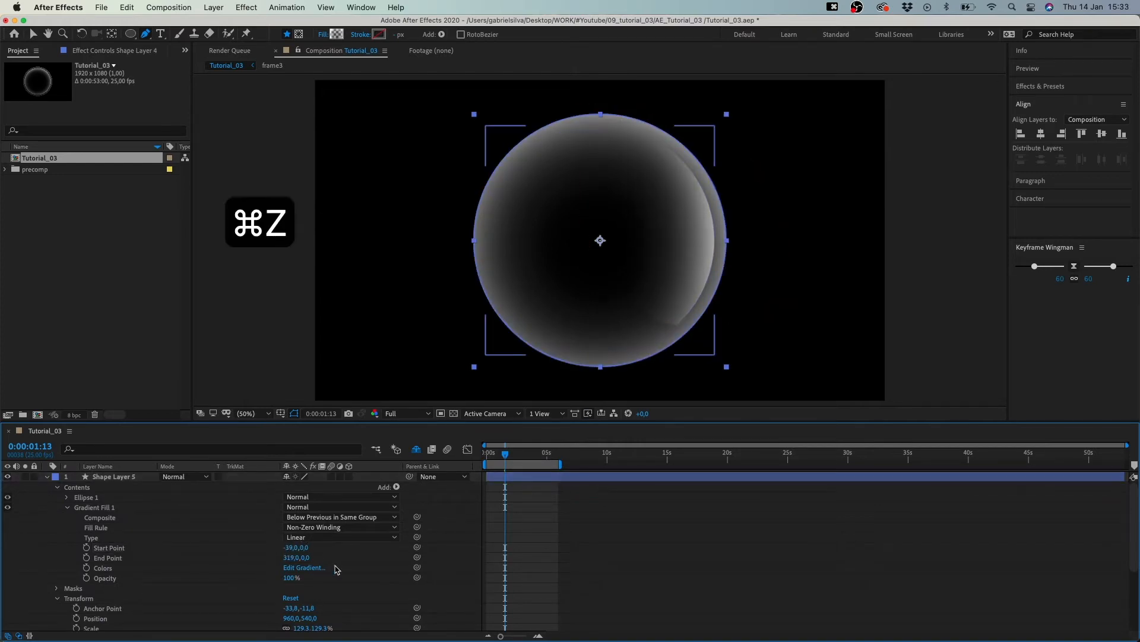
left_click(89, 477)
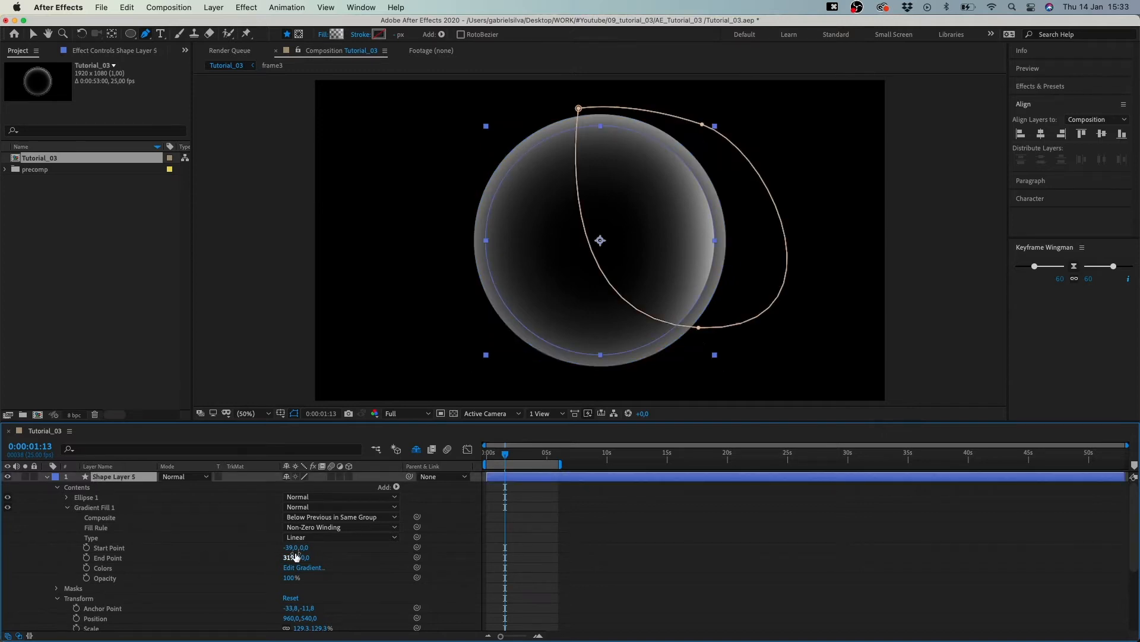
left_click_drag(295, 556, 257, 567)
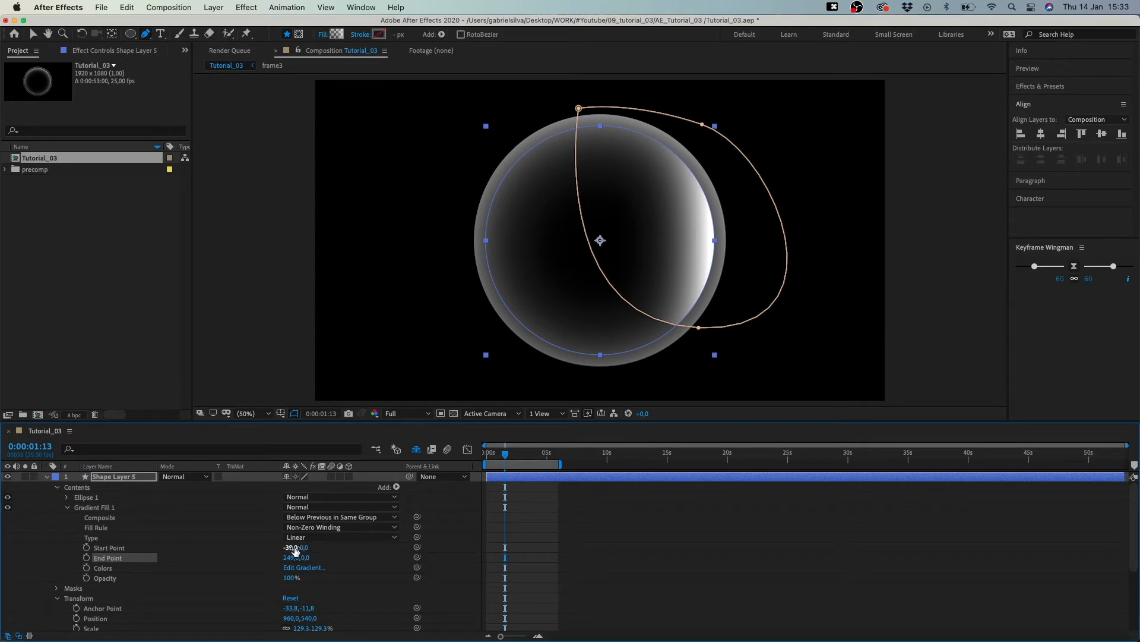
left_click_drag(292, 546, 212, 575)
mouse_move(296, 547)
left_mouse_down()
mouse_move(248, 556)
mouse_move(309, 557)
left_mouse_up()
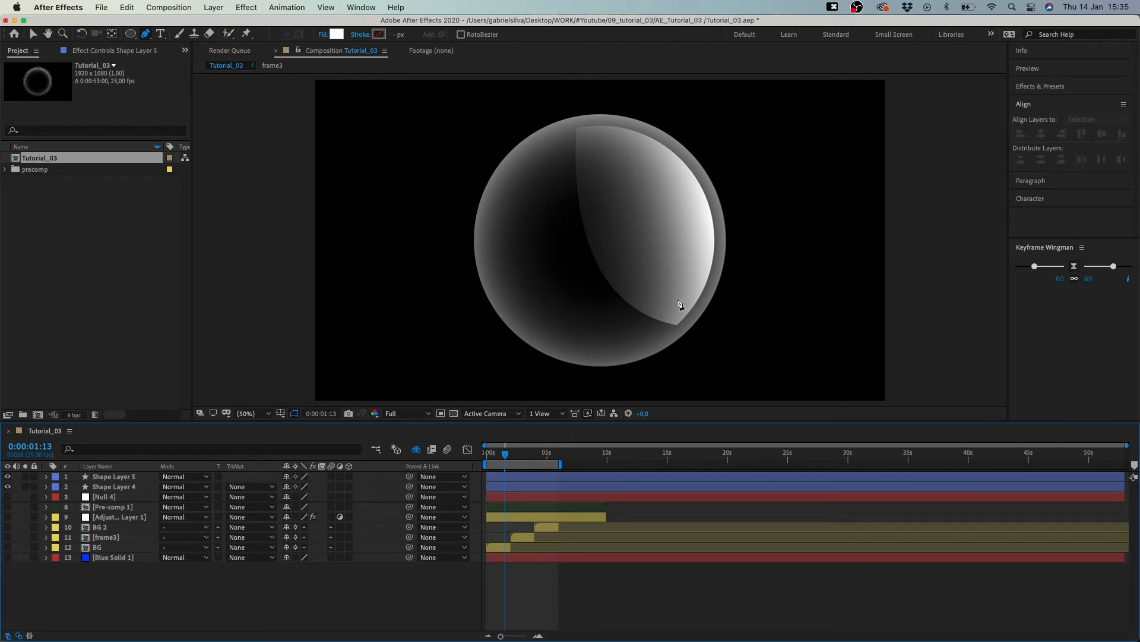
Create a null object and parent both circle layers, Shape Layer 5 and Shape Layer 4, to it
left_click(108, 477)
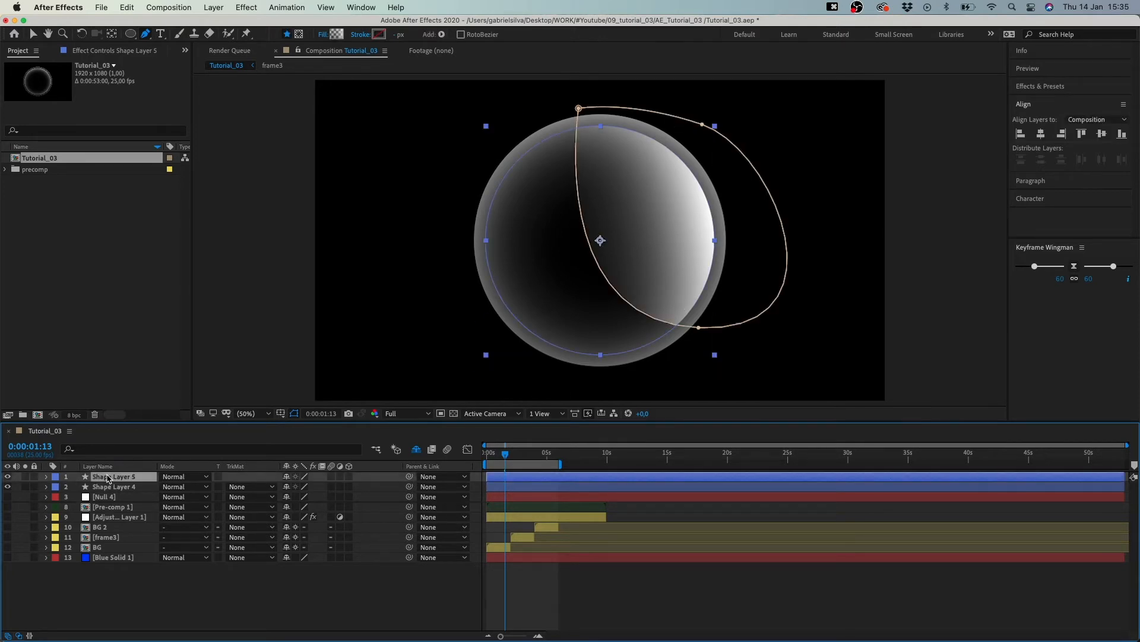
key("alt+shift+super+y")
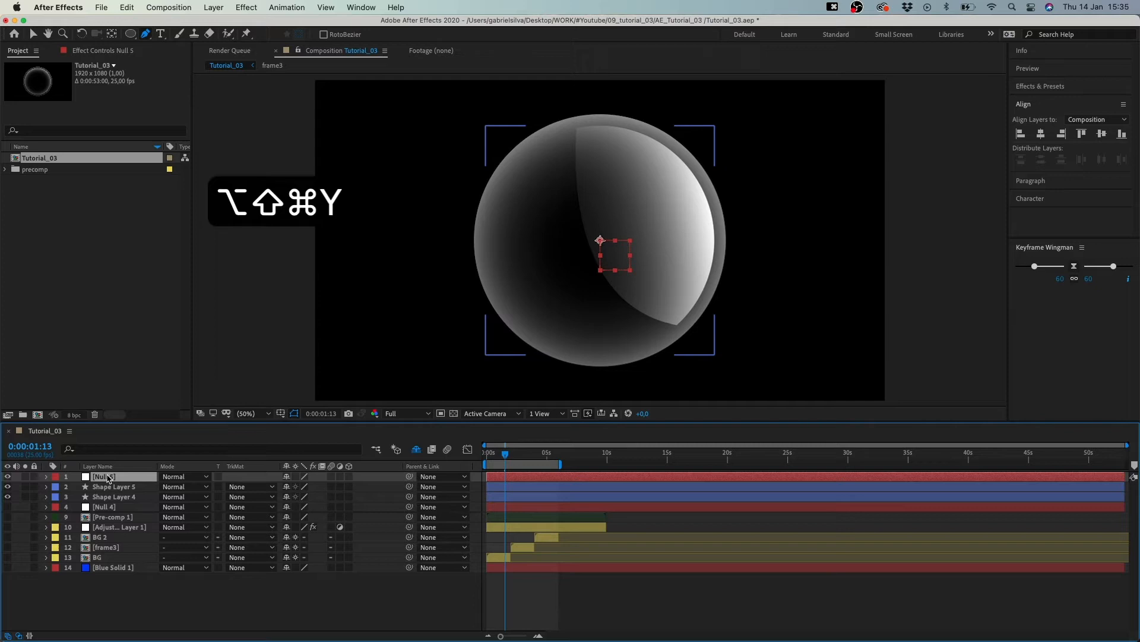
left_click(117, 487)
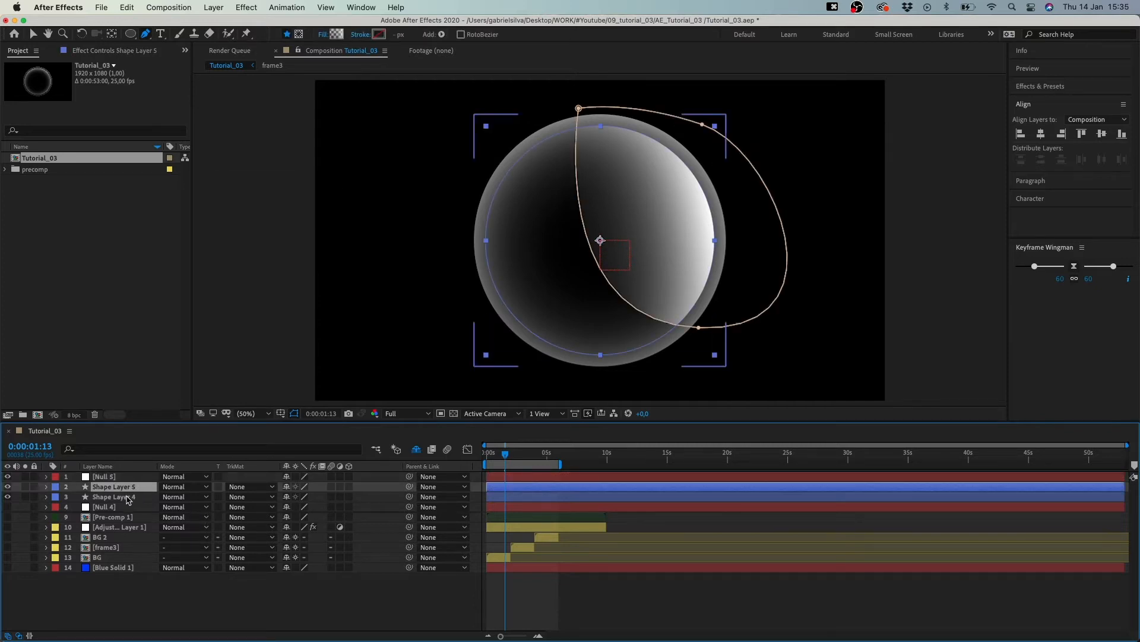
left_click(127, 497, "shift")
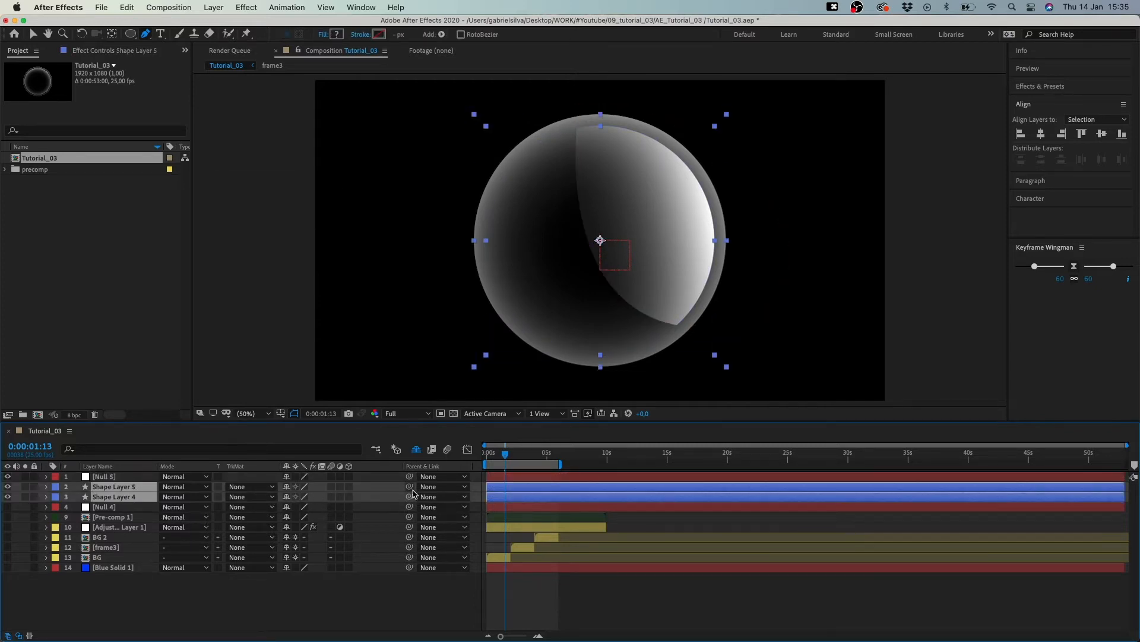
left_click_drag(409, 487, 127, 479)
Try scaling the new null and shifting it sideways to test the parenting, undoing each change
left_click(135, 481)
key("s")
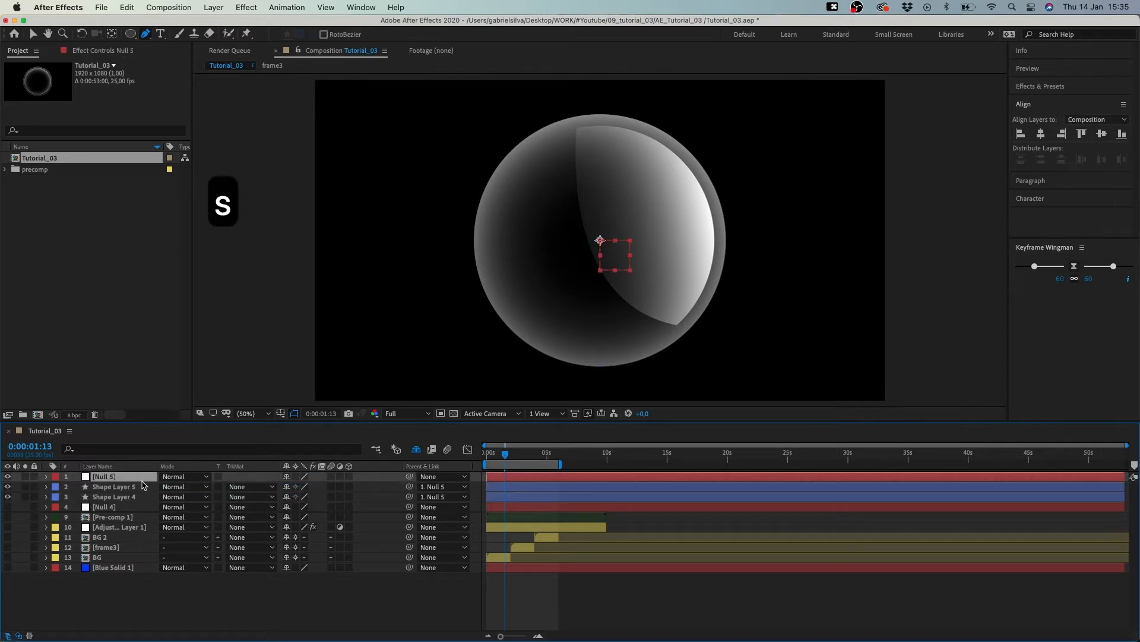
left_click_drag(306, 486, 279, 501)
key("super+z")
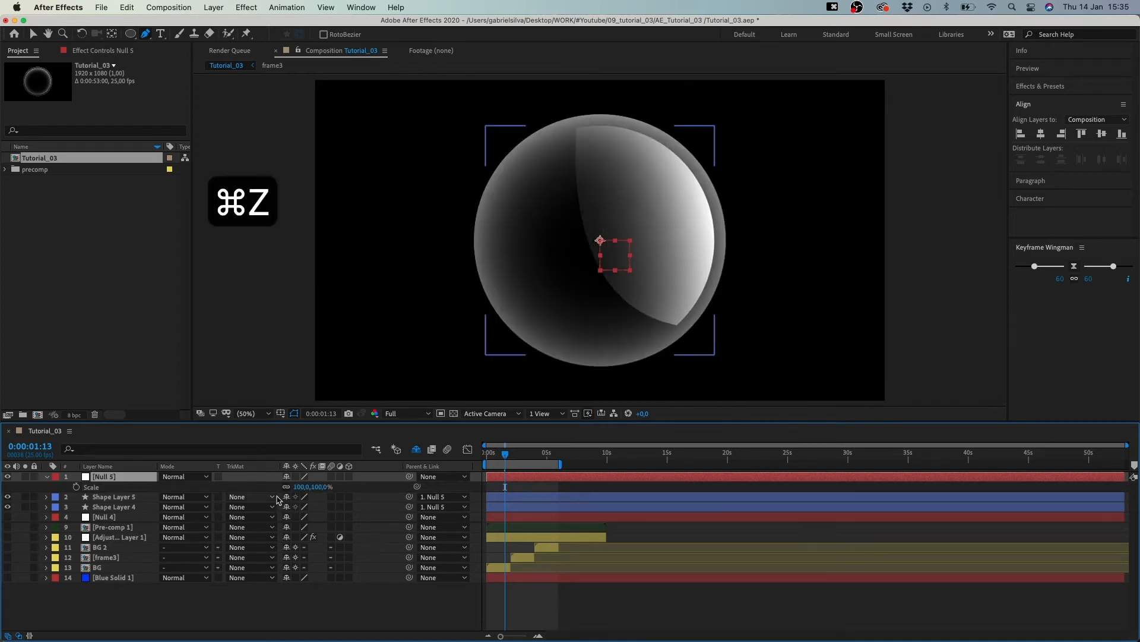
key("p")
left_click_drag(289, 487, 274, 491)
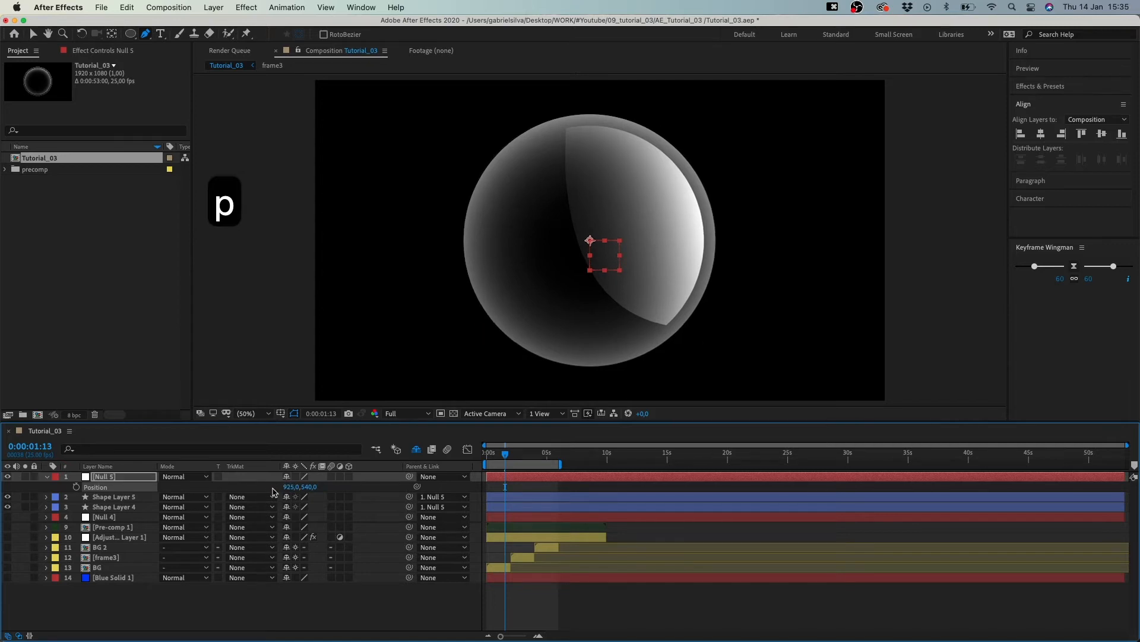
key("super+z")
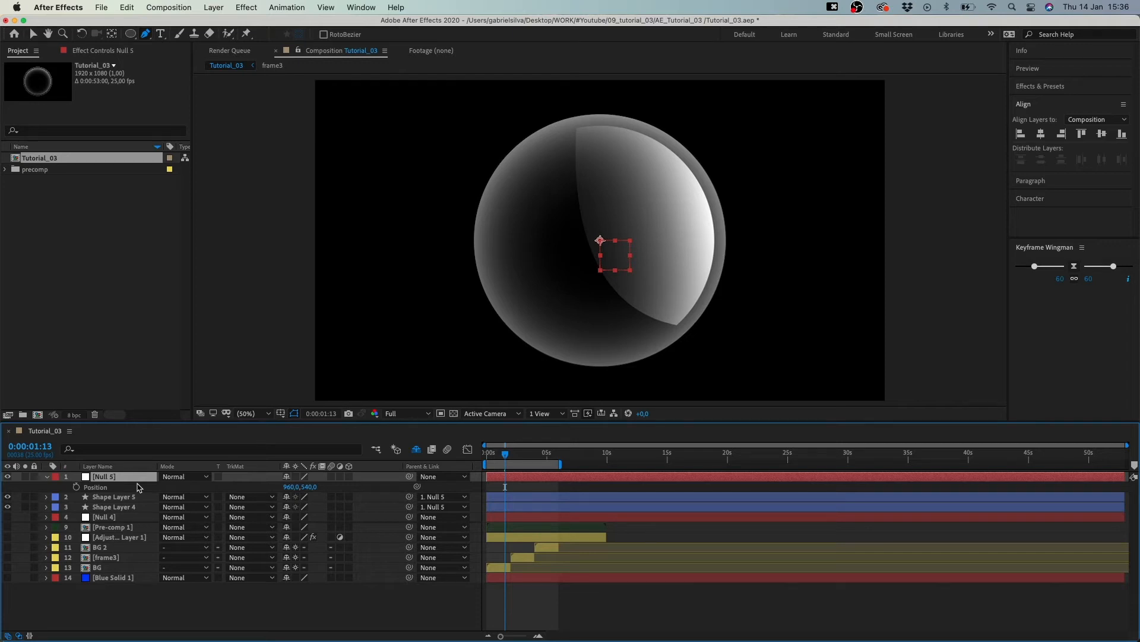
Add an adjustment layer above the sphere layers and apply the Spherize effect to it
key("alt+super+y")
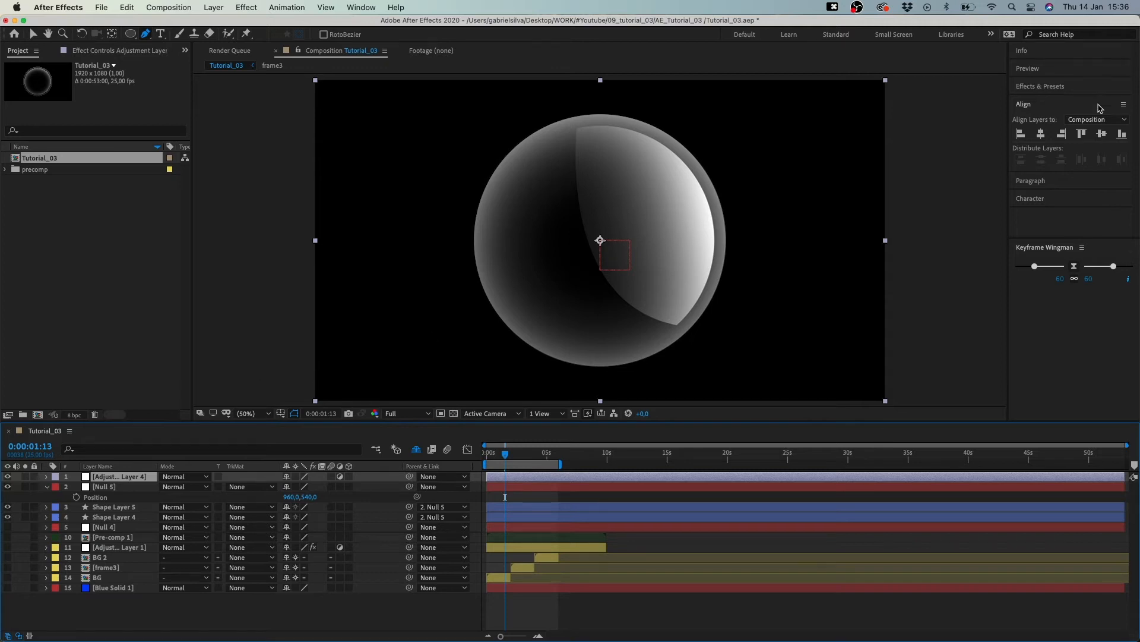
left_click(1065, 87)
left_click(1054, 102)
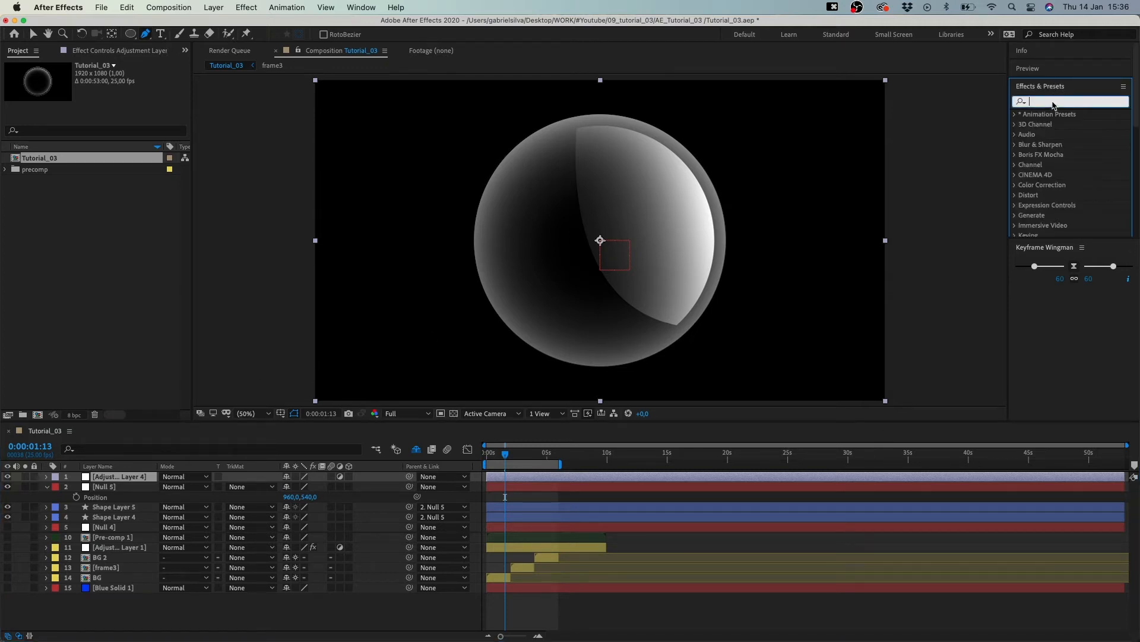
type("sphe")
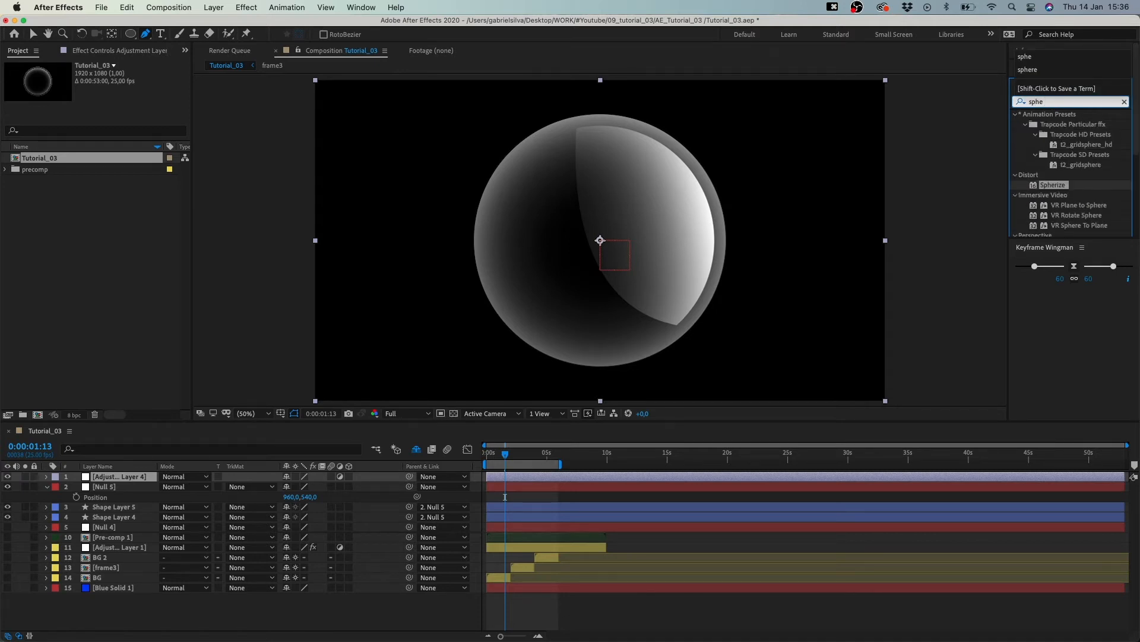
type("r")
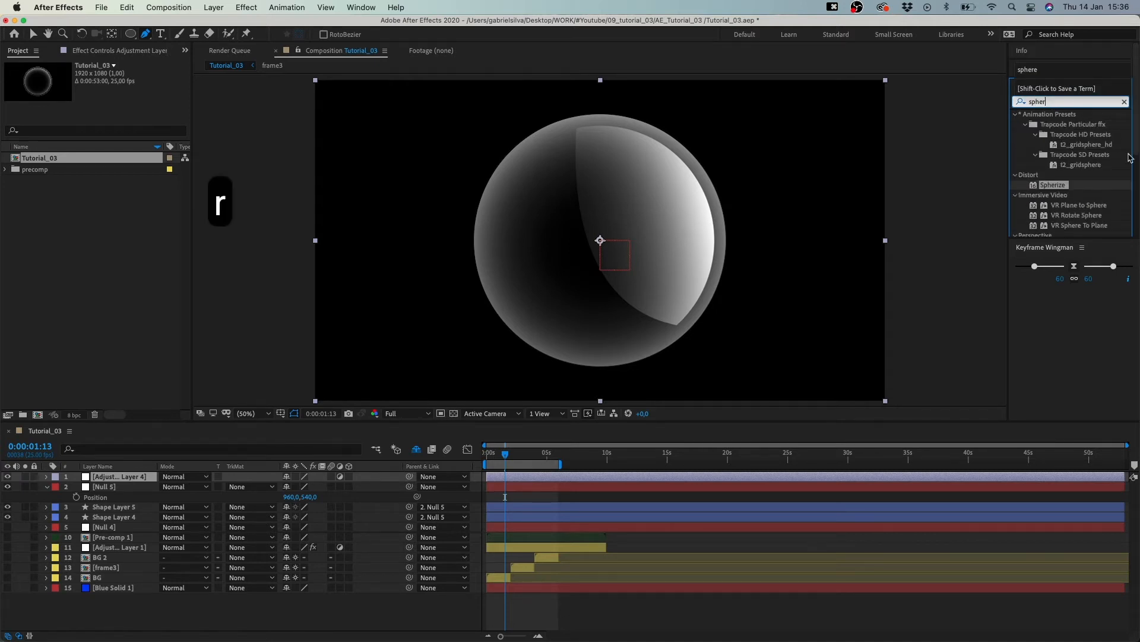
double_click(1062, 186)
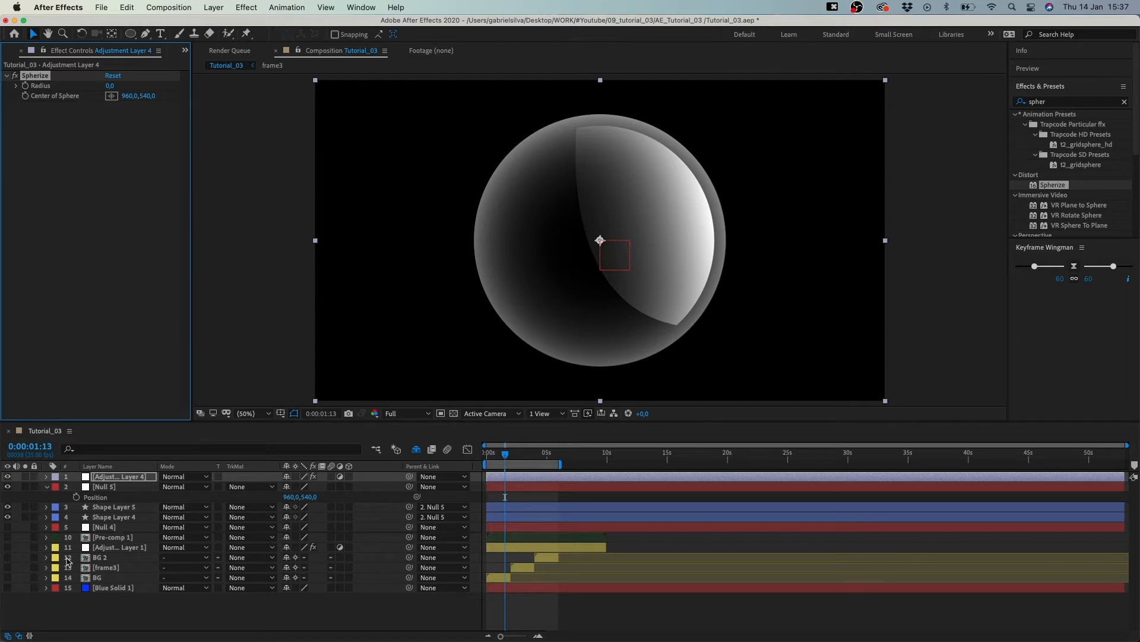
Check the sphere's translucency against the transparency grid, and make the BG 2, frame3 and BG layers visible
left_click(455, 414)
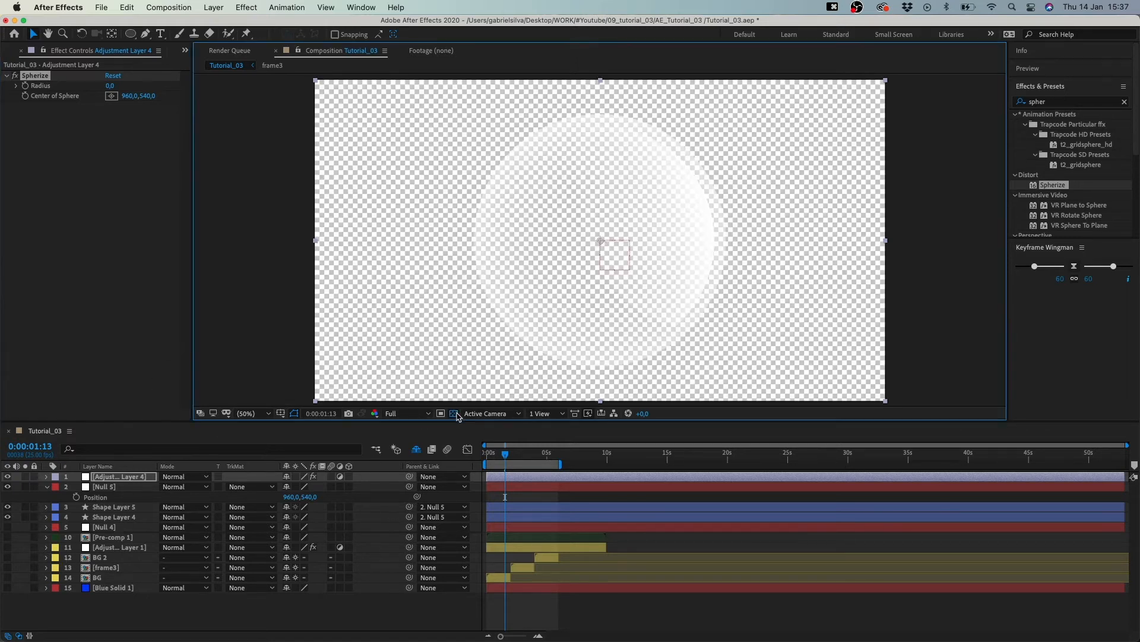
left_click(455, 414)
left_click(455, 413)
left_click(455, 413)
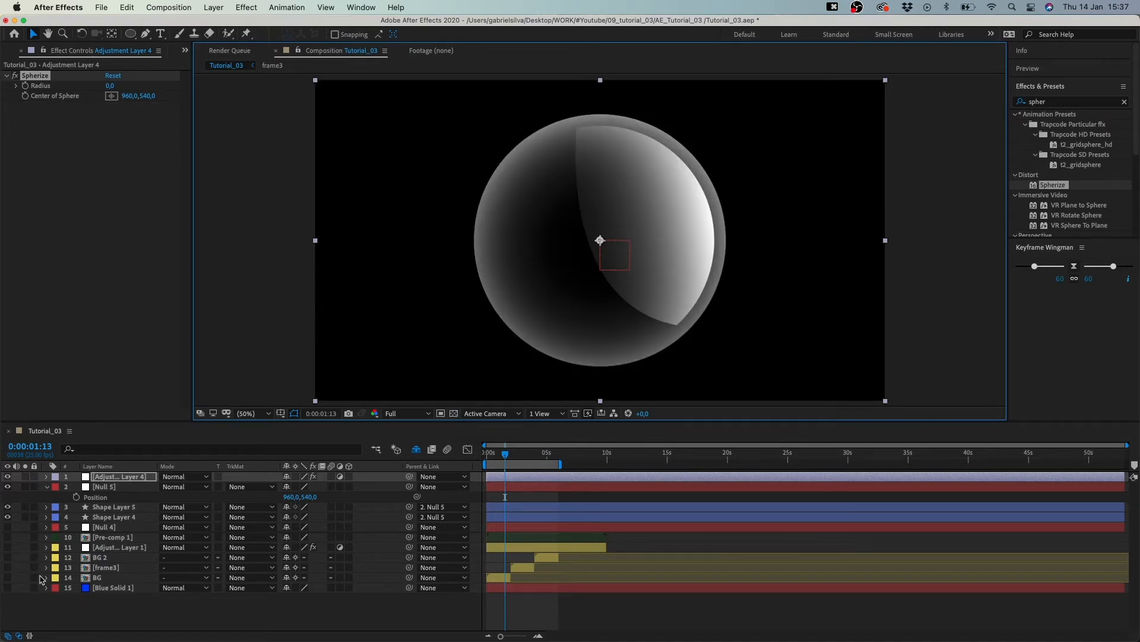
left_click(8, 557)
left_click_drag(7, 568, 8, 579)
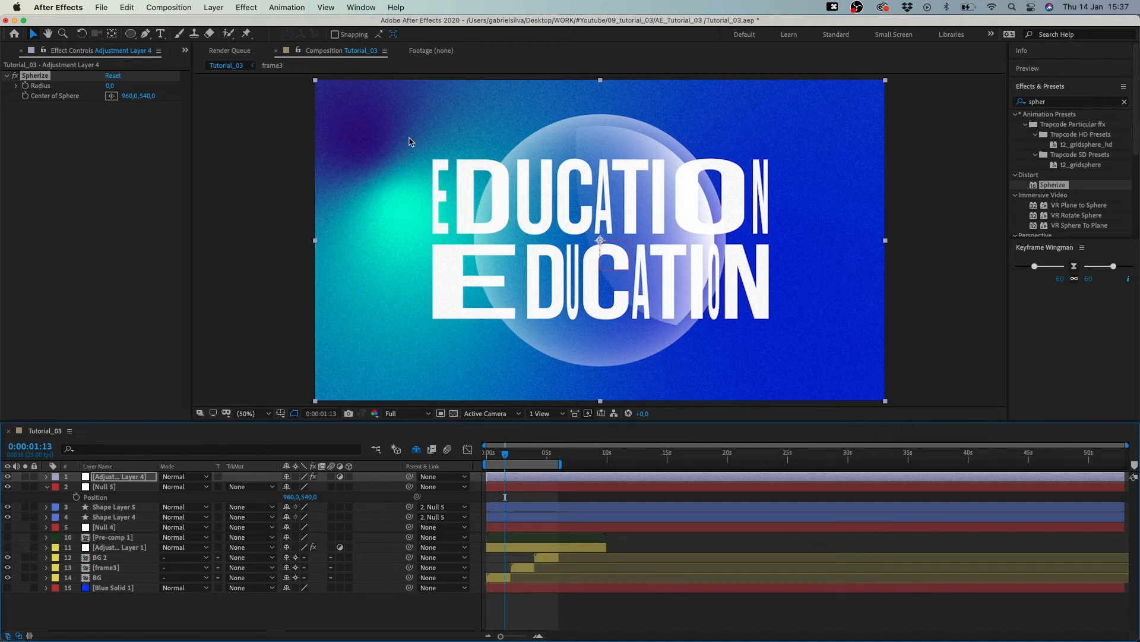
Set the Spherize effect's Radius to 100
left_click_drag(110, 85, 66, 81)
left_click(111, 88)
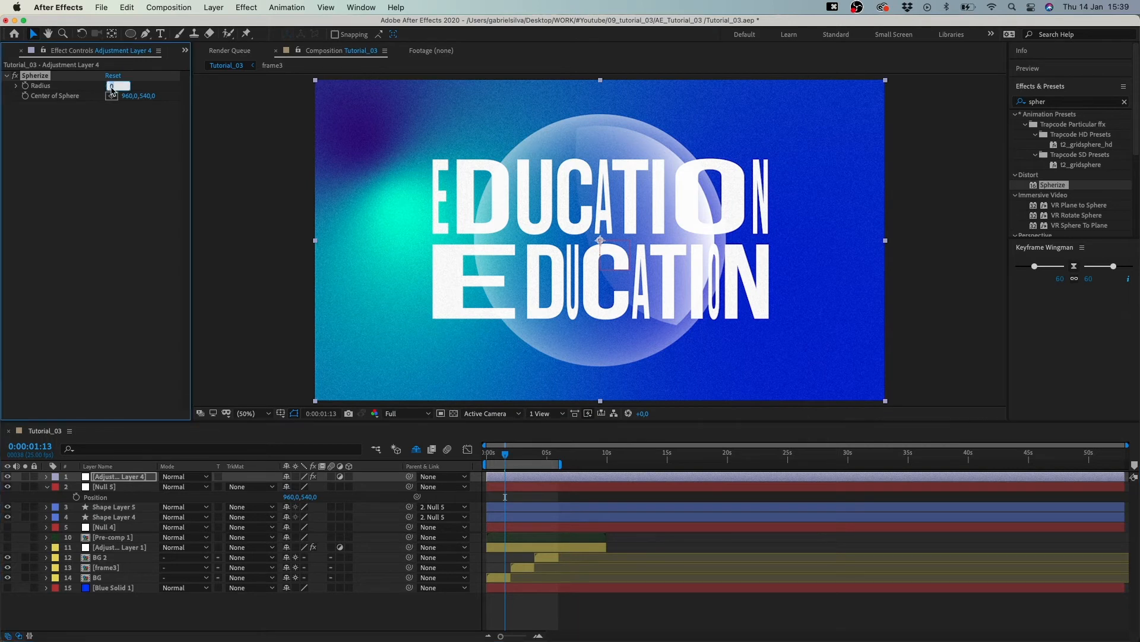
type("100")
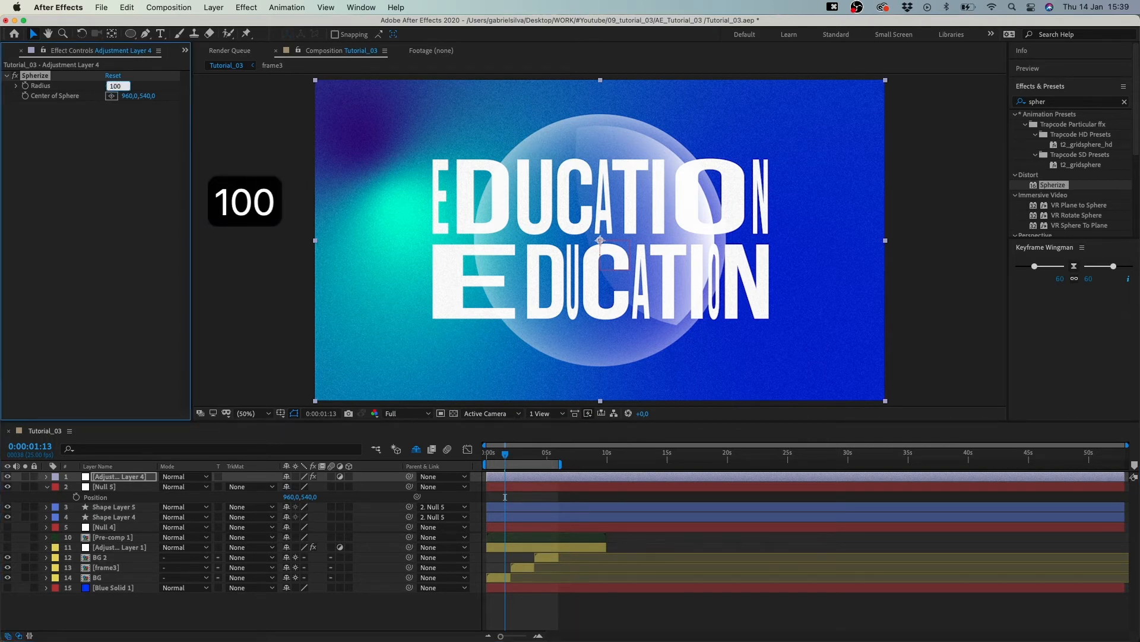
key("Return")
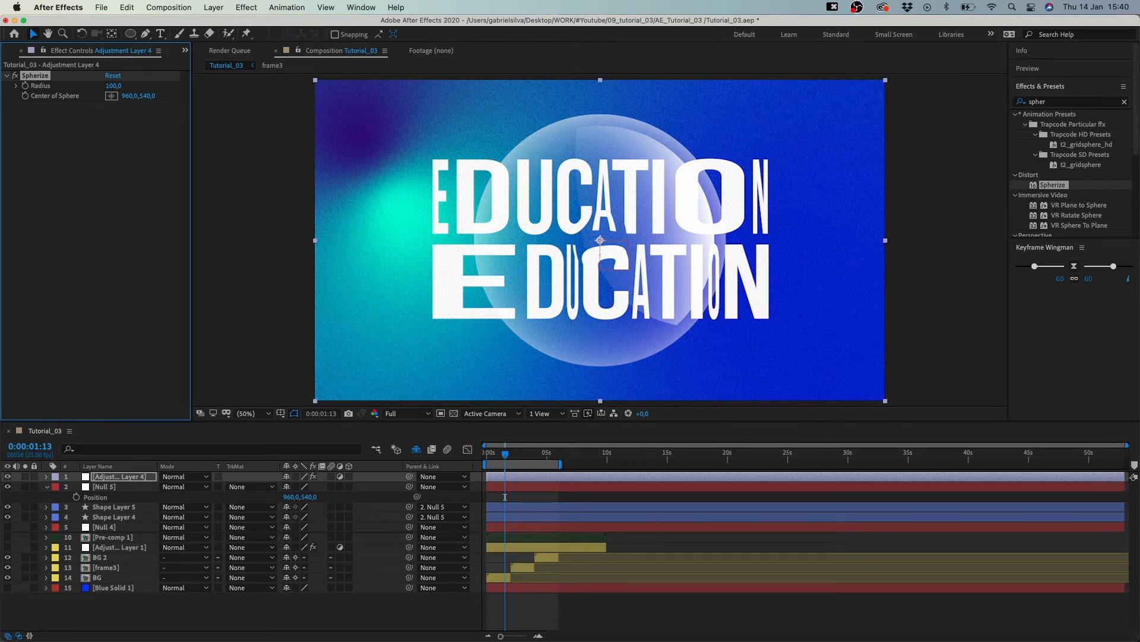
Scale the sphere's null, Null 5, down to 23% to fit the Spherize distortion area
left_click(119, 487)
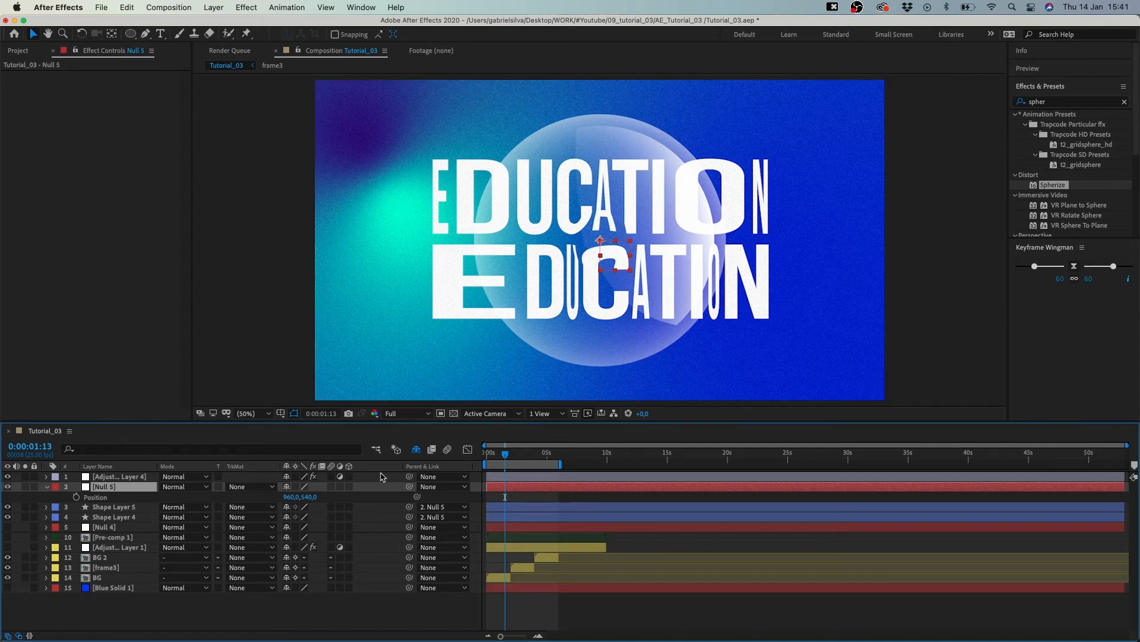
key("s")
left_click_drag(315, 499, 282, 501)
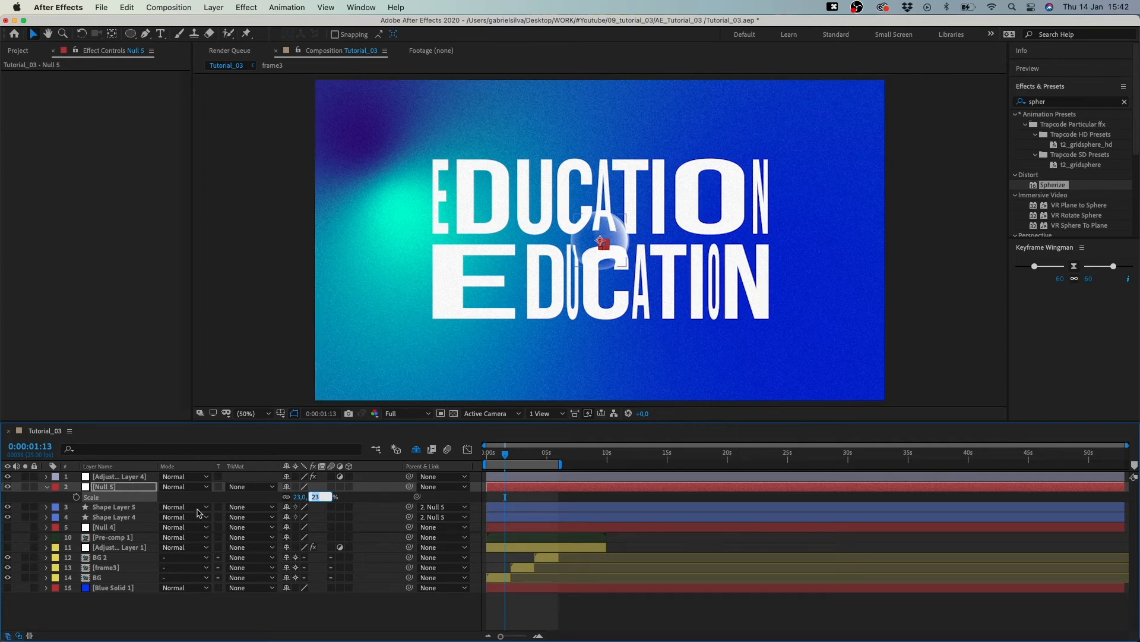
Pre-compose Null 5, Shape Layer 5 and Shape Layer 4 together under the name "lens"
left_click(92, 488)
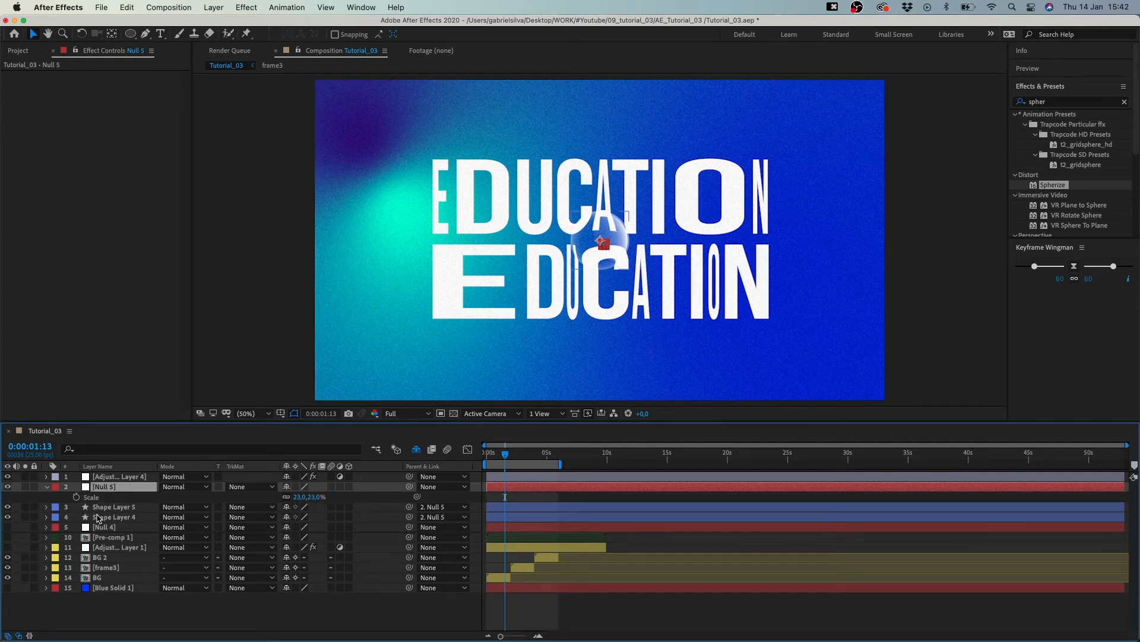
left_click(99, 519, "shift")
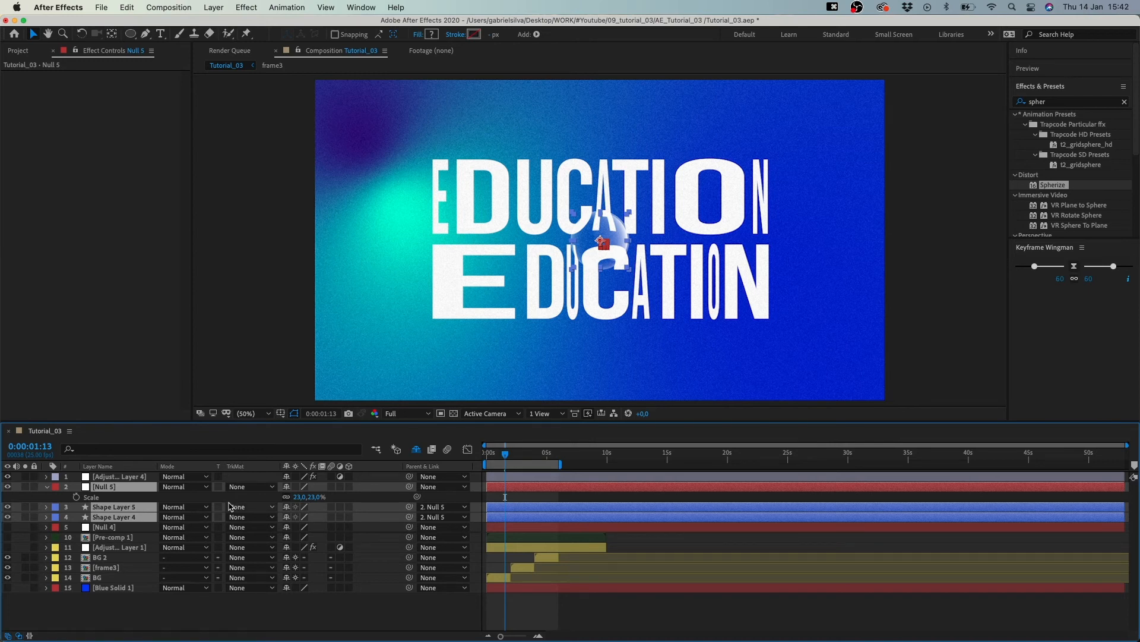
key("super+shift+c")
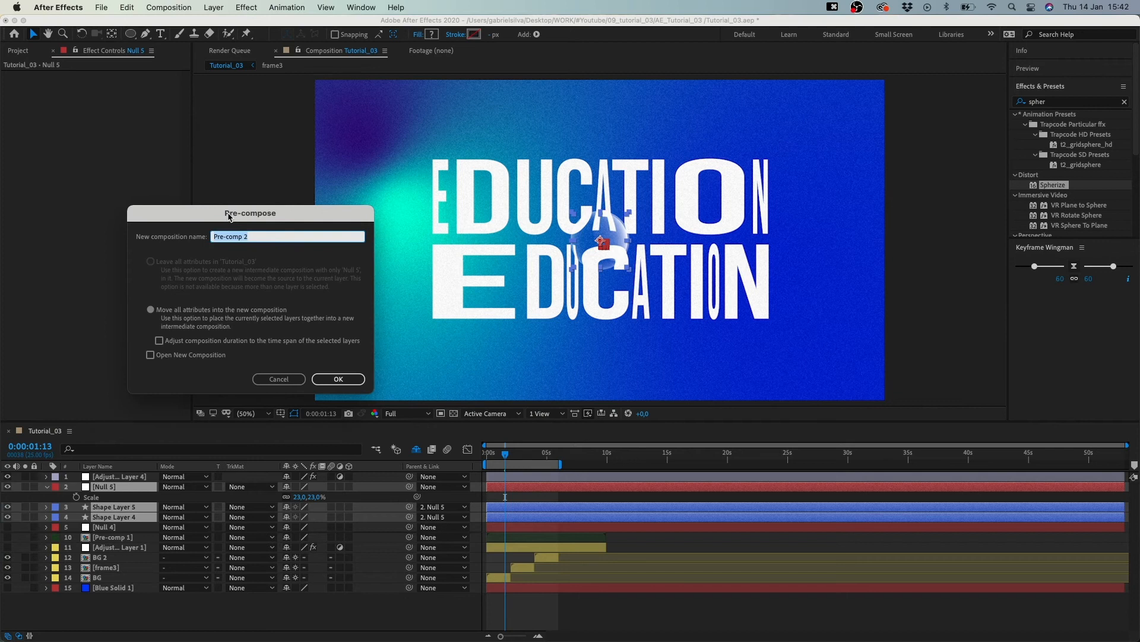
type("lens")
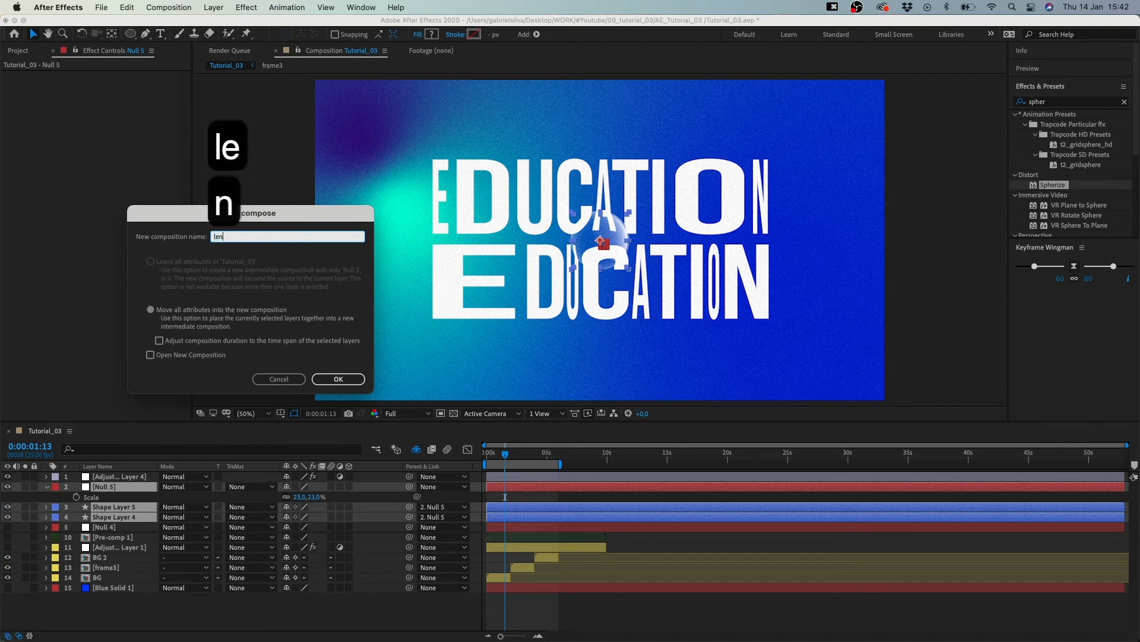